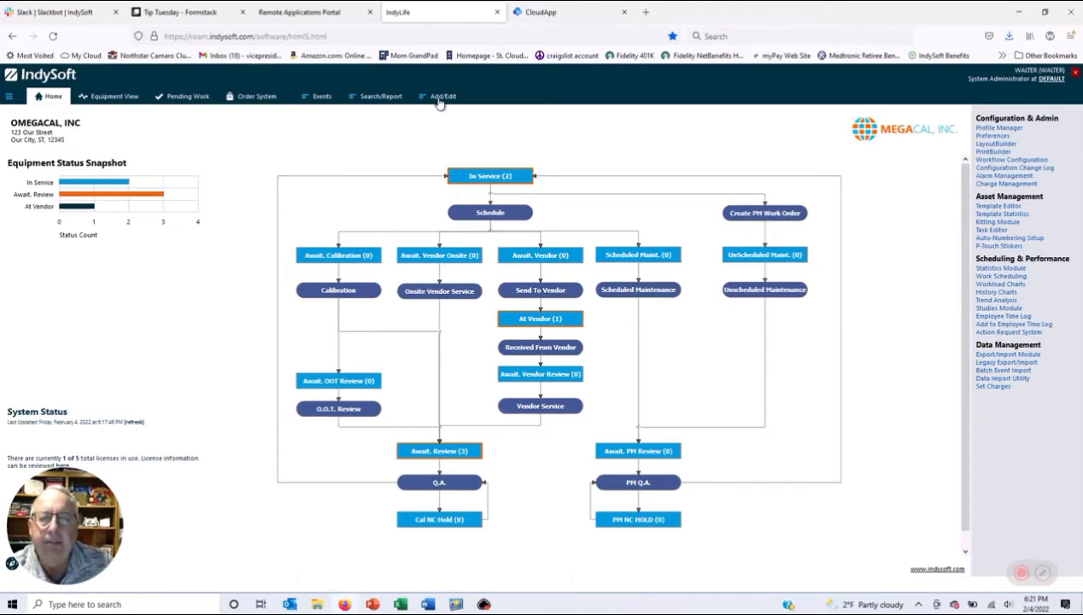
Open the Service/Repair Parts list, move its window higher on the page and make it taller.
left_click(439, 97)
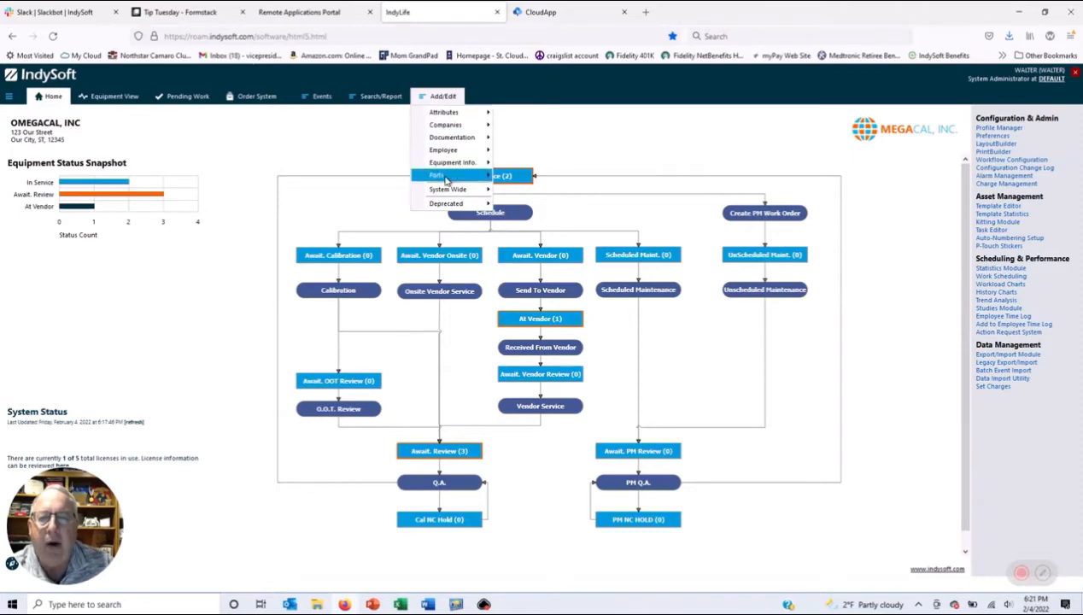
mouse_move(445, 179)
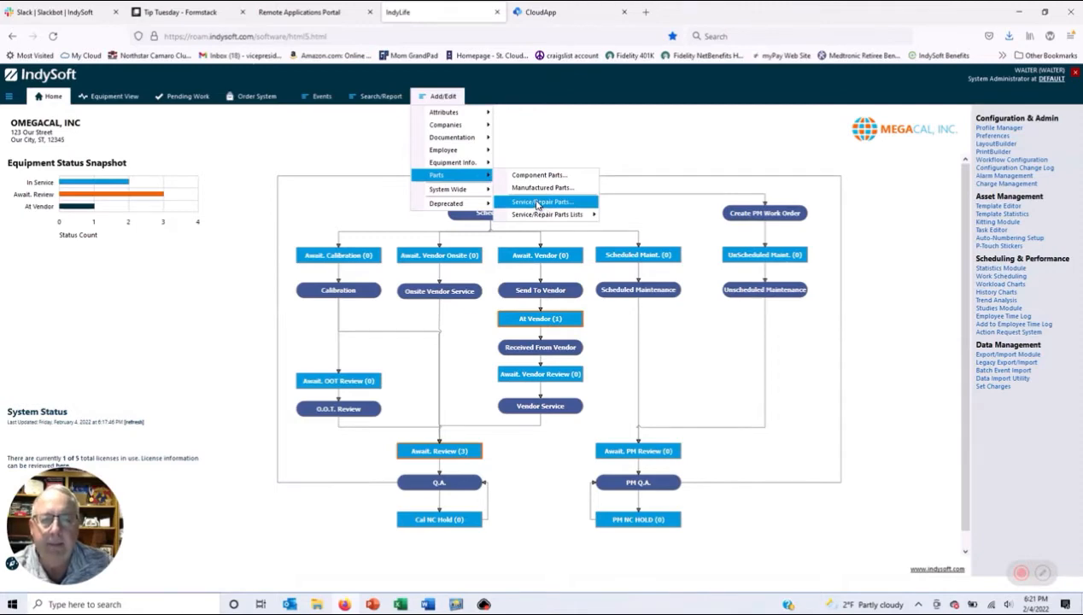
left_click(538, 203)
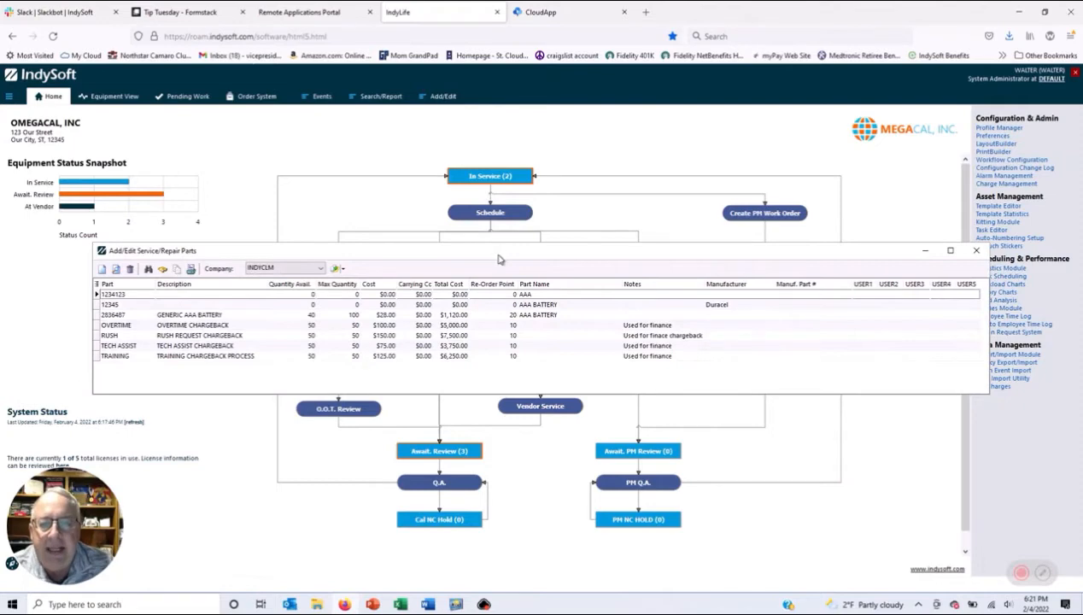
left_click_drag(511, 250, 487, 142)
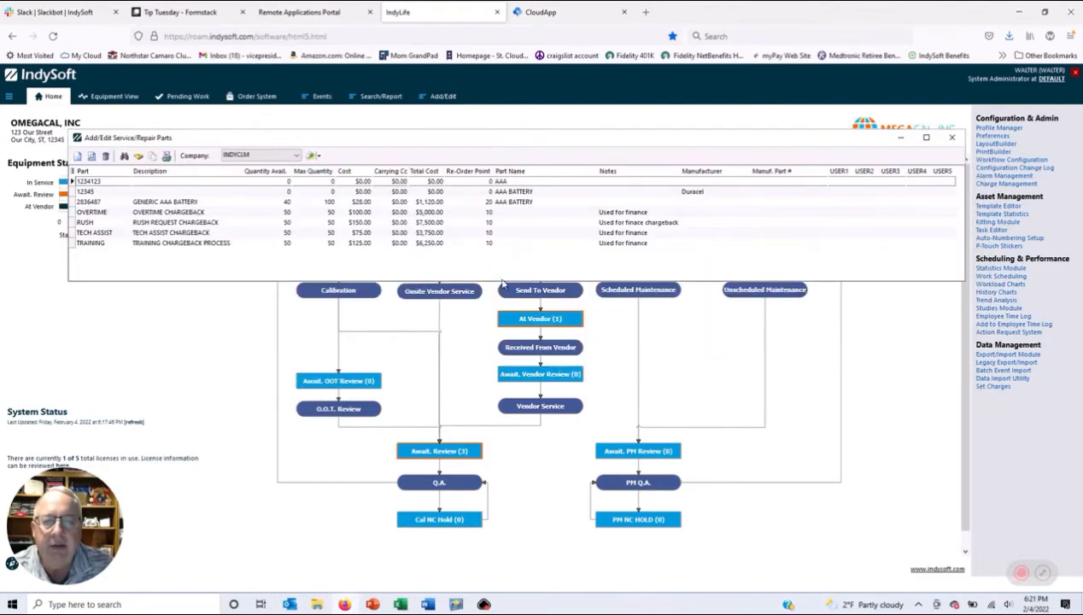
left_click_drag(497, 280, 506, 372)
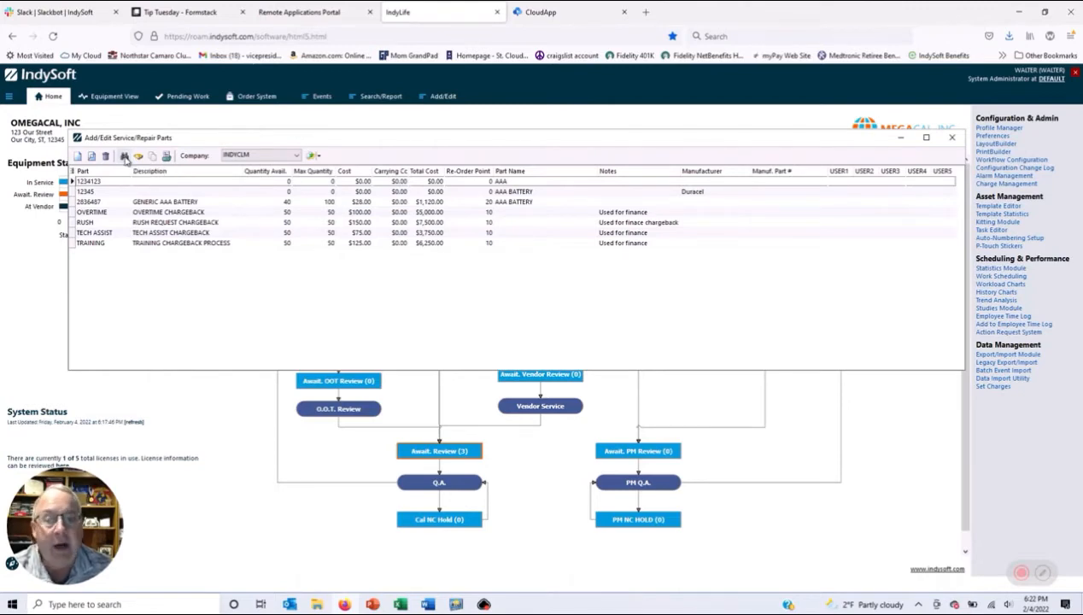
Review all six pages of the GENERIC AAA BATTERY part record, cancel without saving, and close the parts list.
left_click(208, 206)
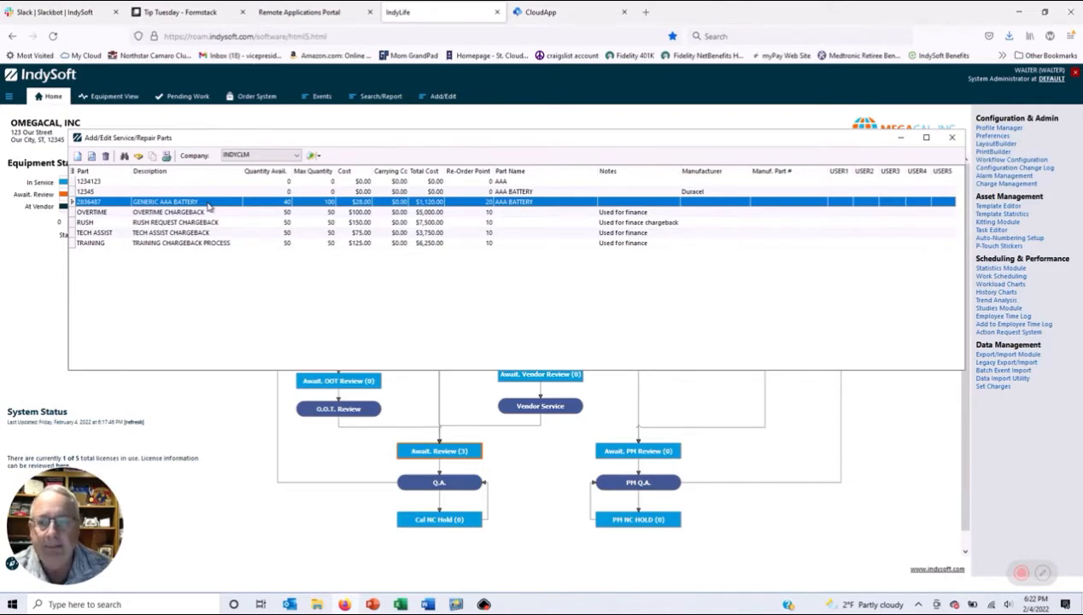
double_click(207, 206)
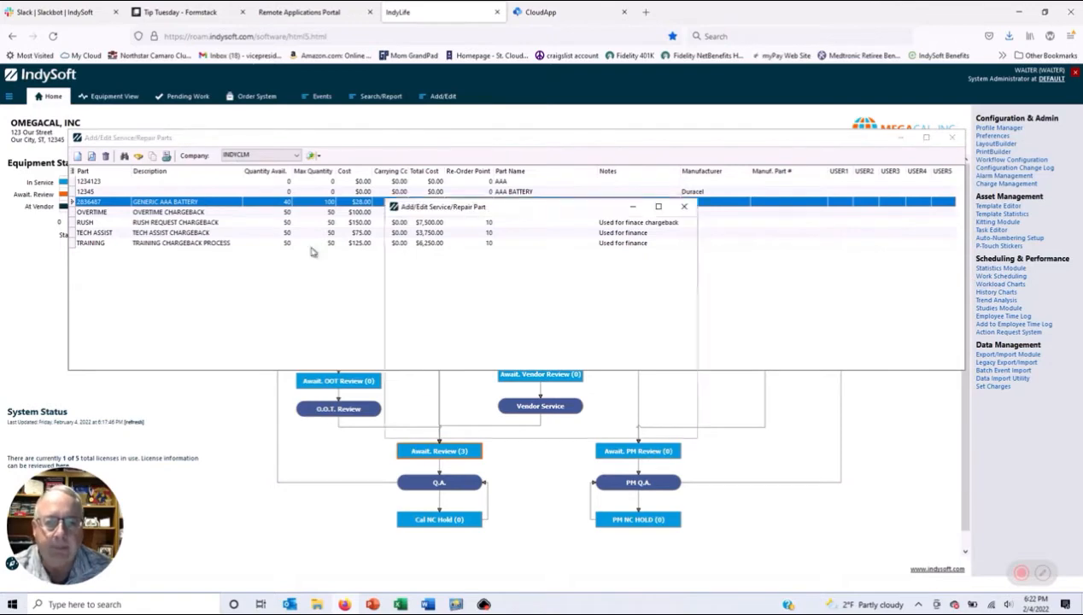
left_click_drag(533, 212, 484, 128)
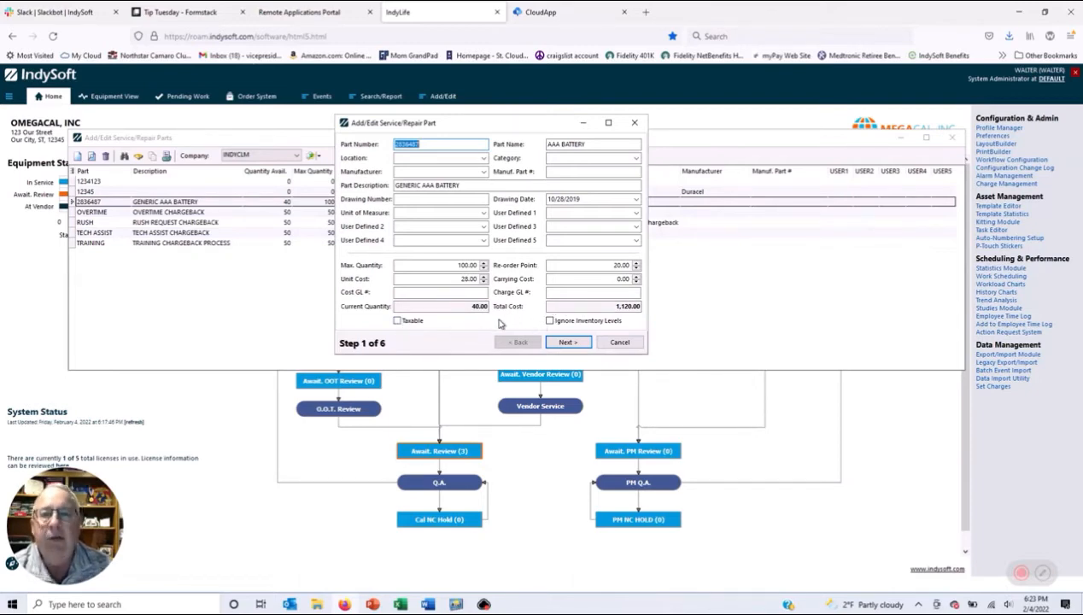
left_click(557, 343)
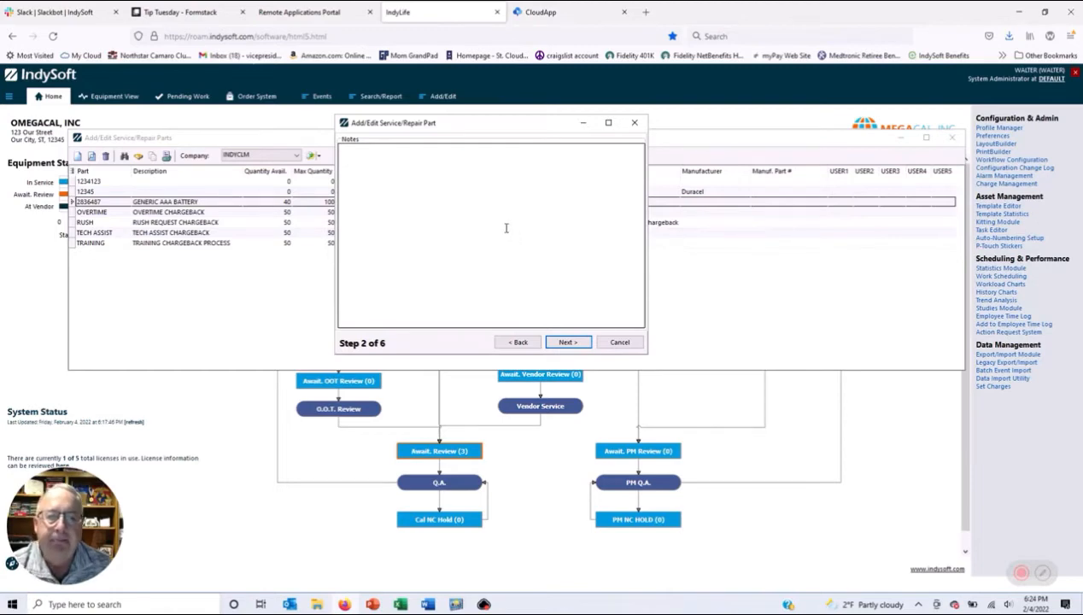
left_click(567, 343)
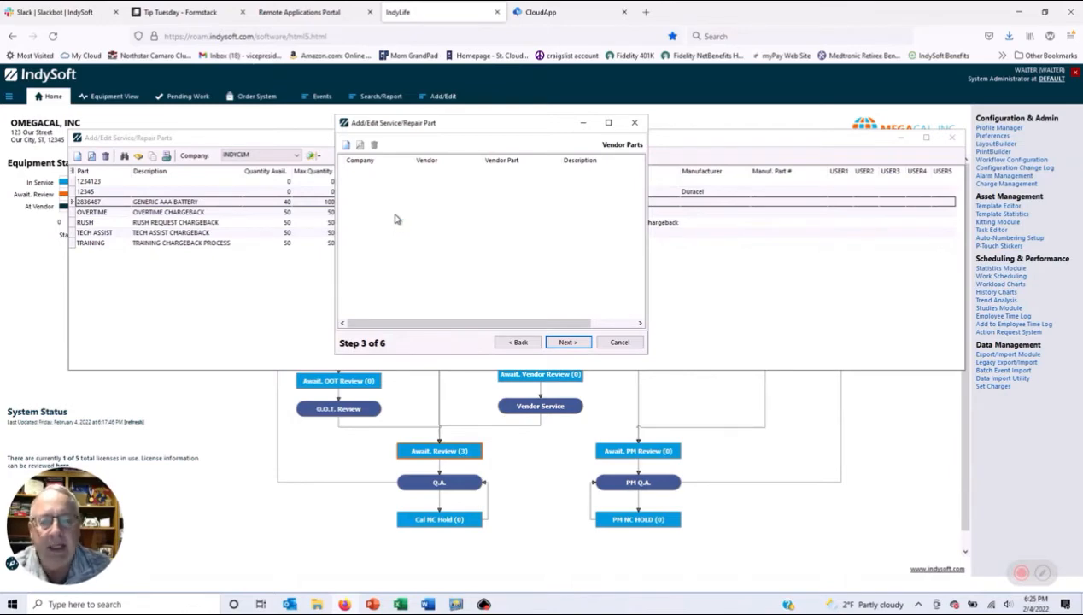
left_click(559, 342)
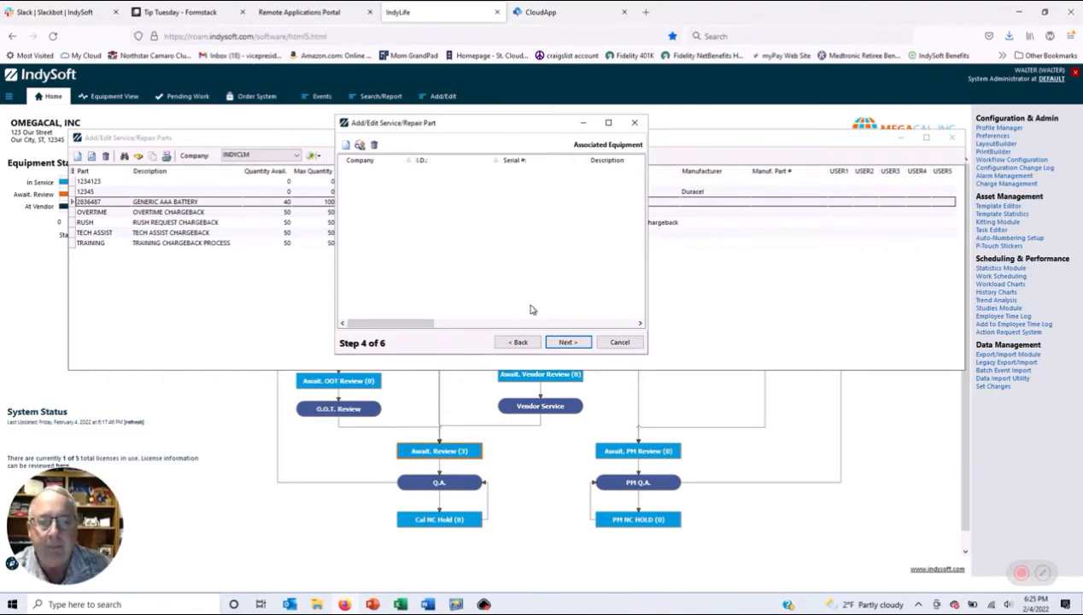
left_click(564, 341)
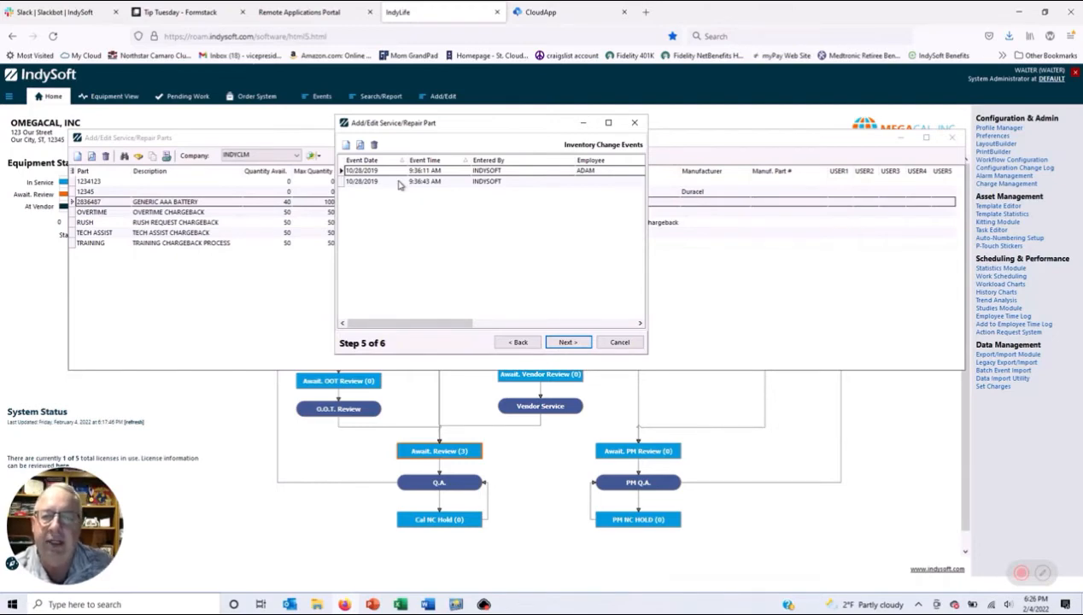
left_click(566, 342)
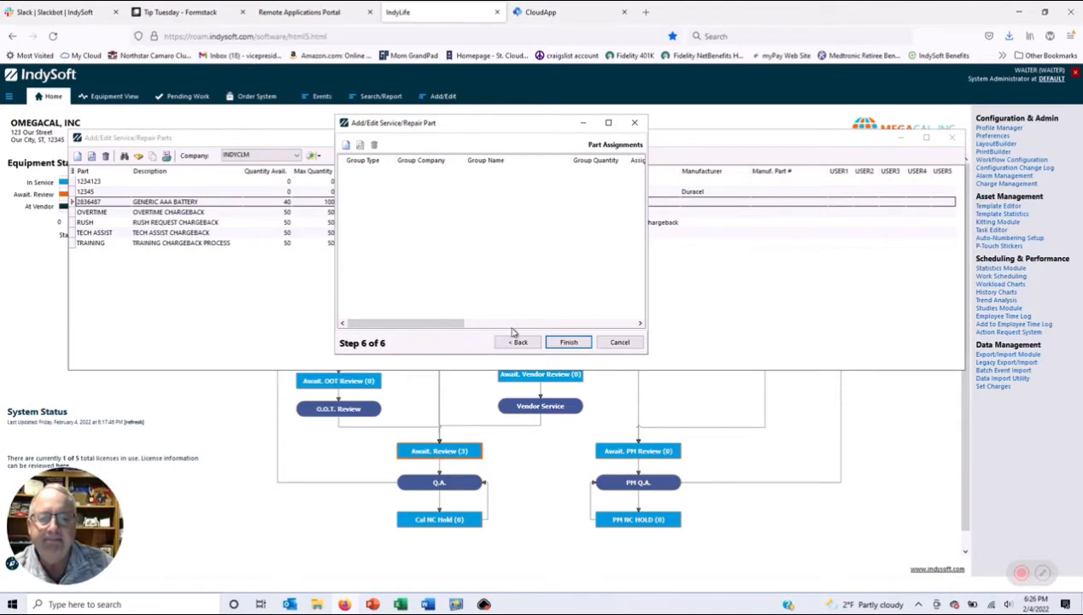
left_click(610, 343)
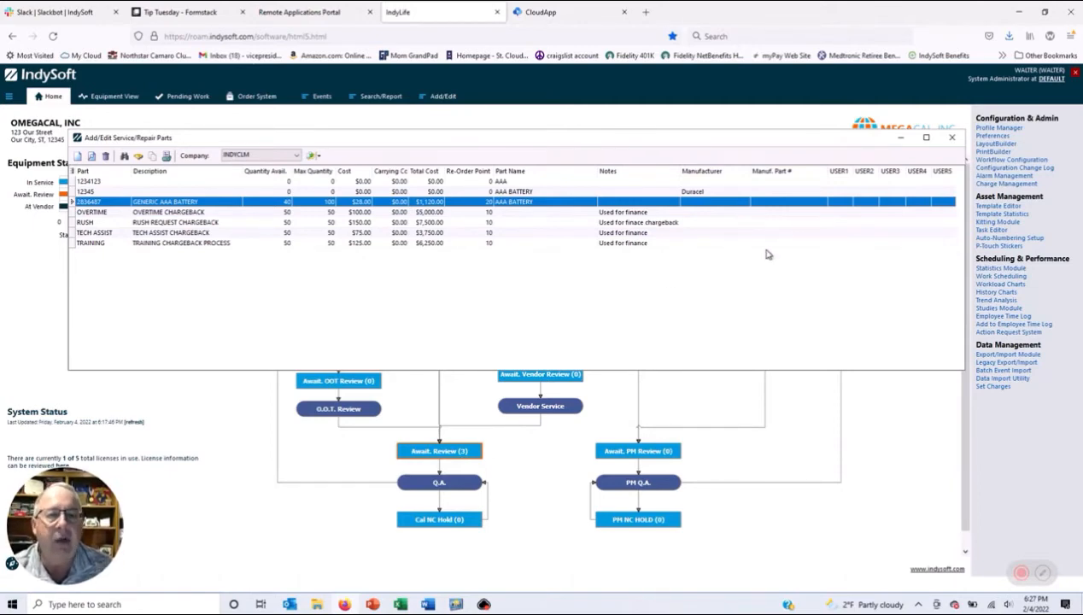
left_click(953, 139)
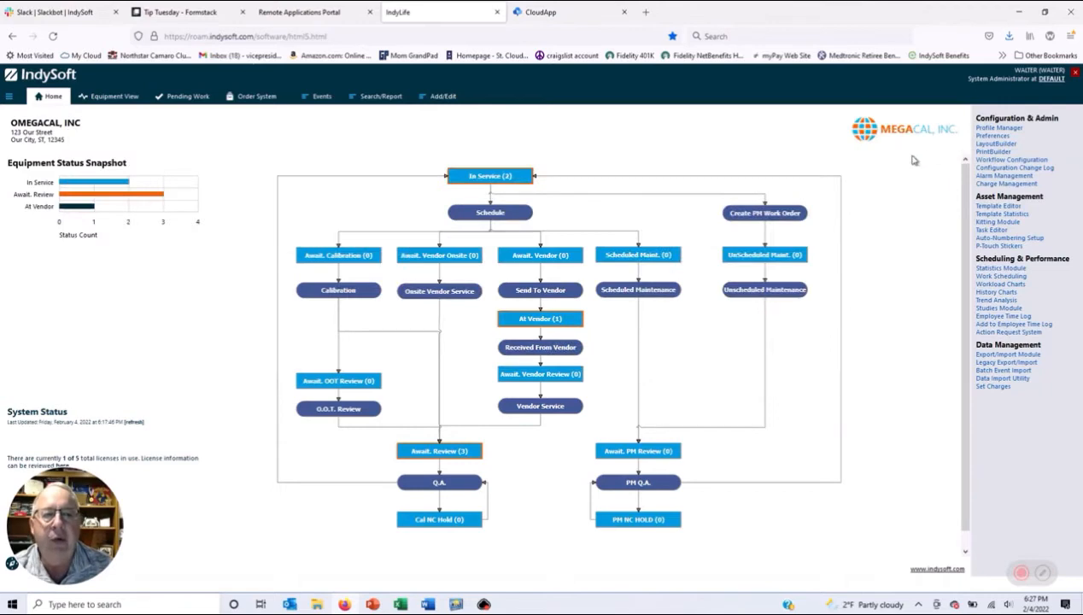
Start a Calibration event for MISCAP1 and go to its Service/Repair Parts step.
left_click(319, 100)
left_click(317, 111)
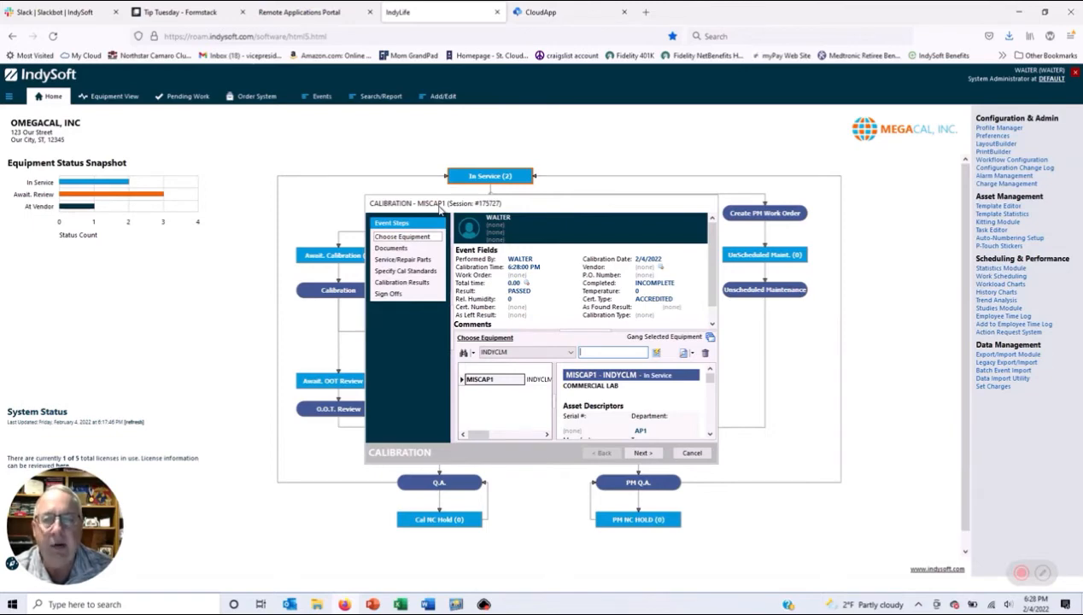
left_click(403, 260)
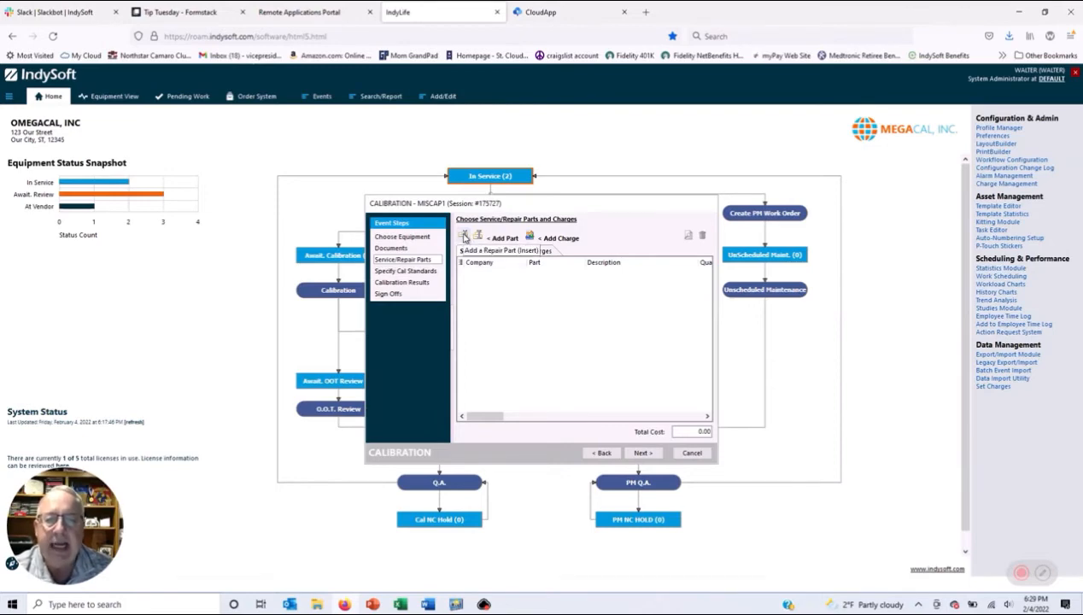
Add the GENERIC AAA BATTERY repair part to the calibration event with a quantity of 1.
left_click(464, 237)
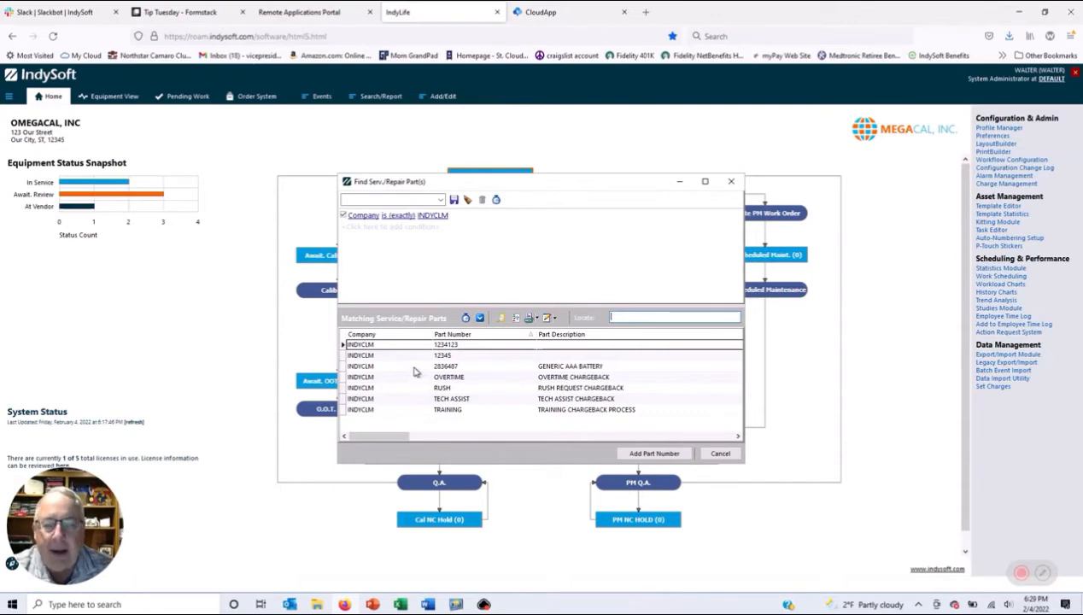
double_click(492, 369)
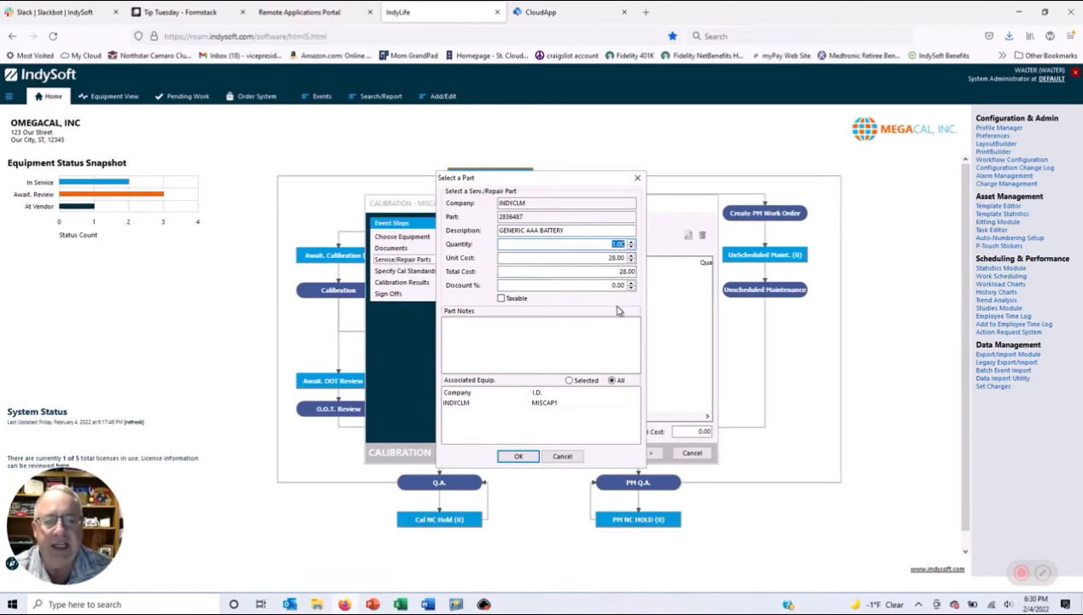
left_click(631, 242)
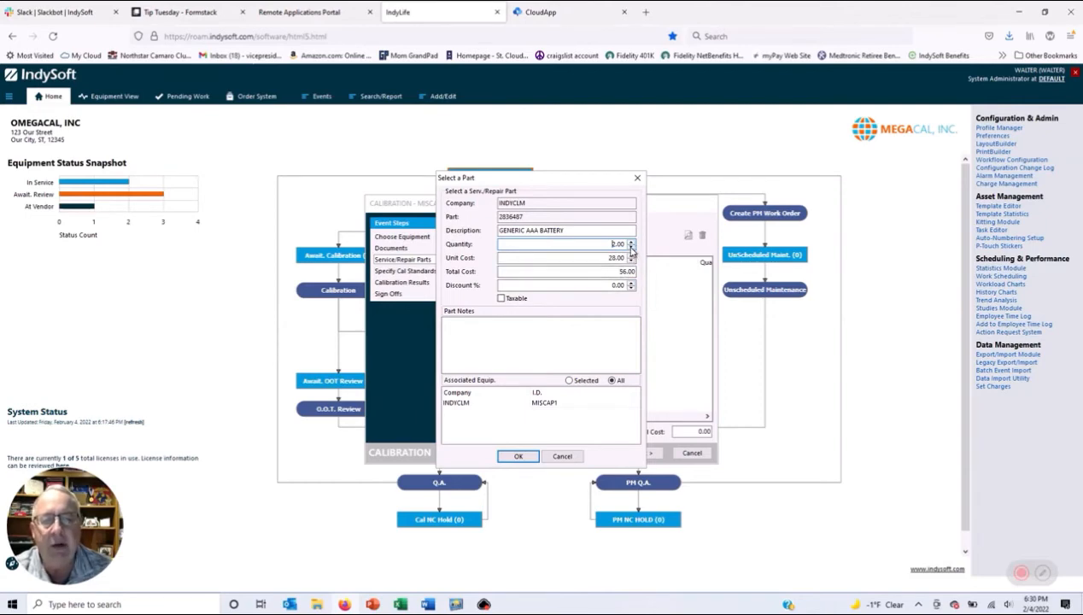
left_click(599, 326)
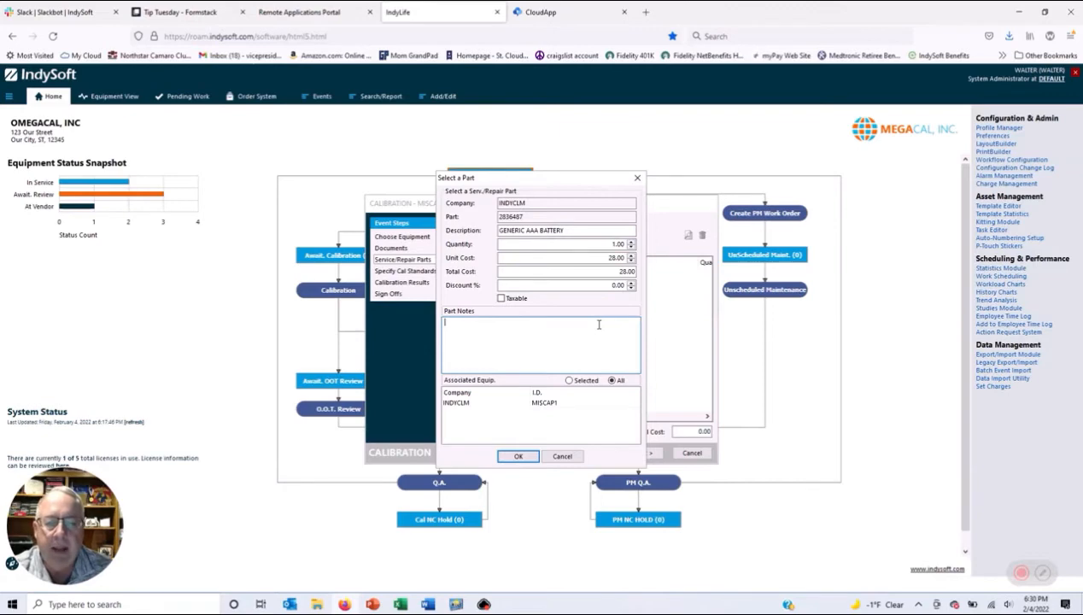
left_click(518, 457)
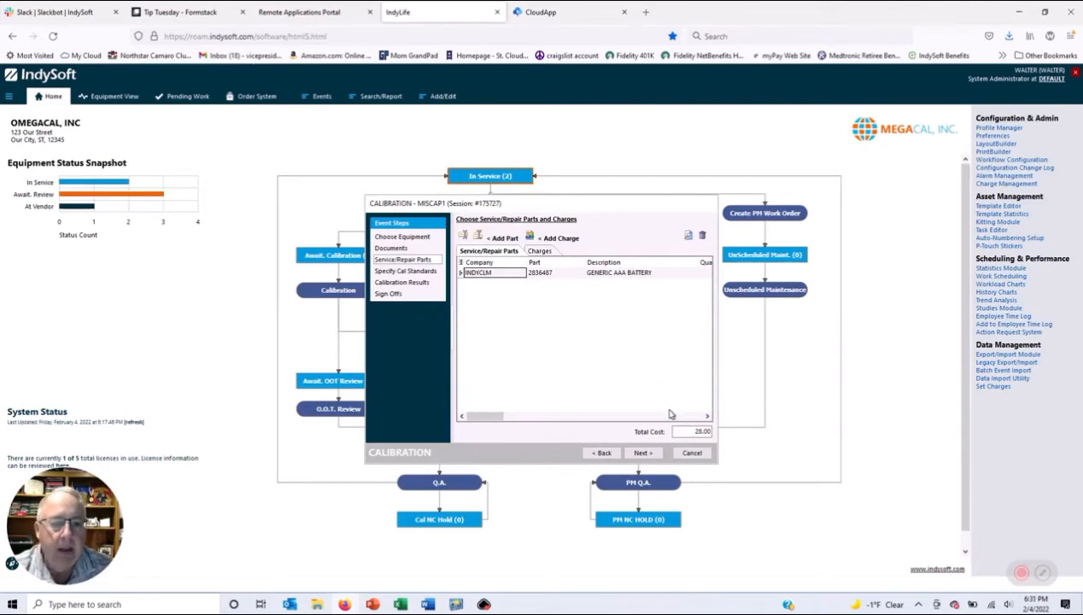
Look at the event's Specify Cal Standards step, return to the repair parts, and cancel the event, discarding its changes.
left_click(643, 453)
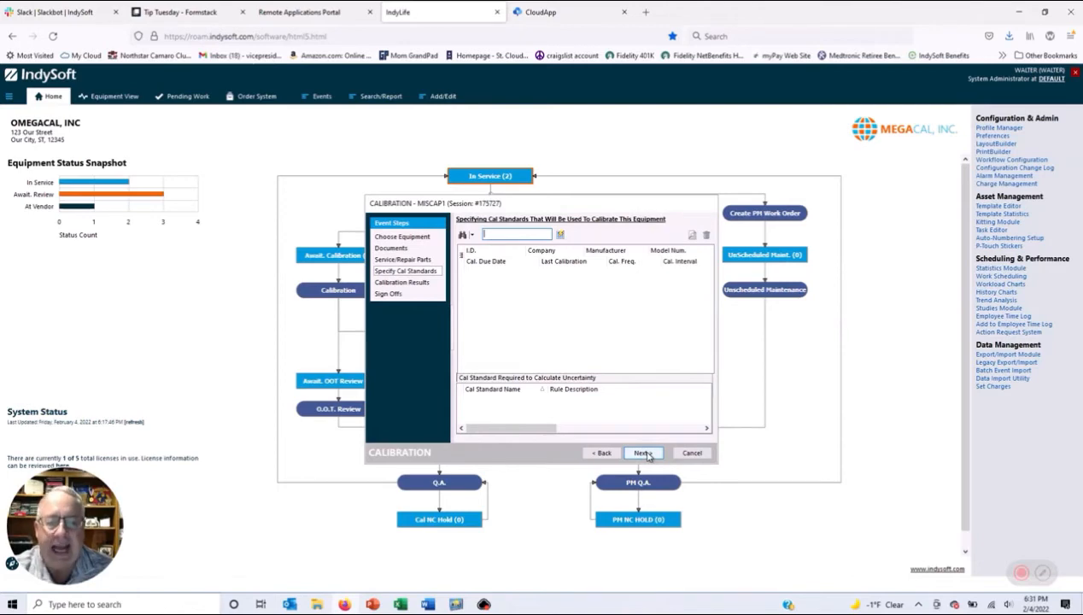
left_click(608, 455)
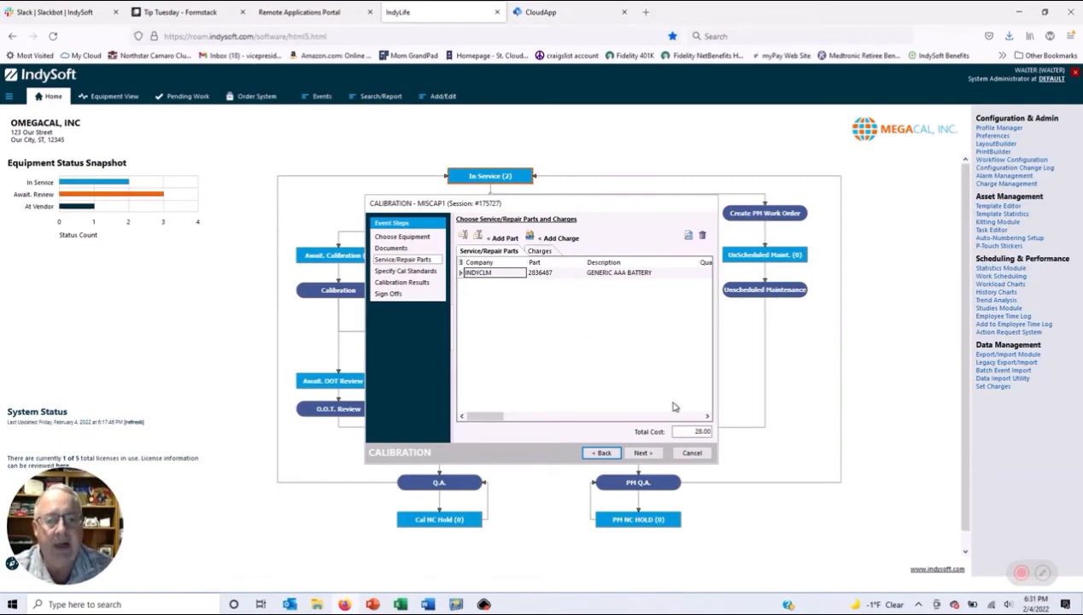
left_click(690, 454)
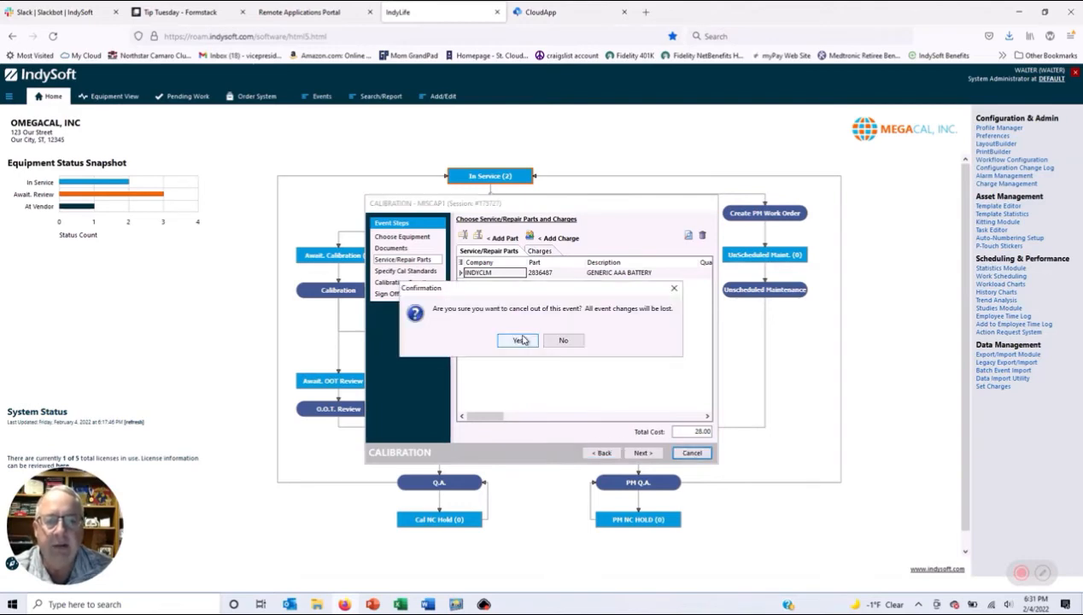
left_click(518, 341)
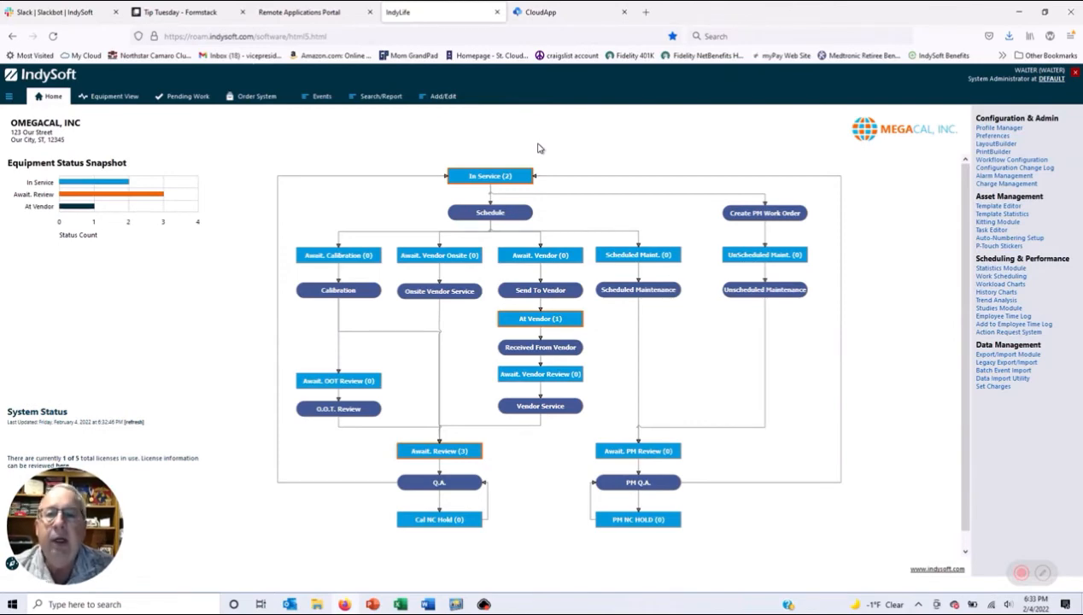
Reopen the Service/Repair Parts list and inspect the OVERTIME chargeback record's first page, leaving it without saving.
left_click(439, 98)
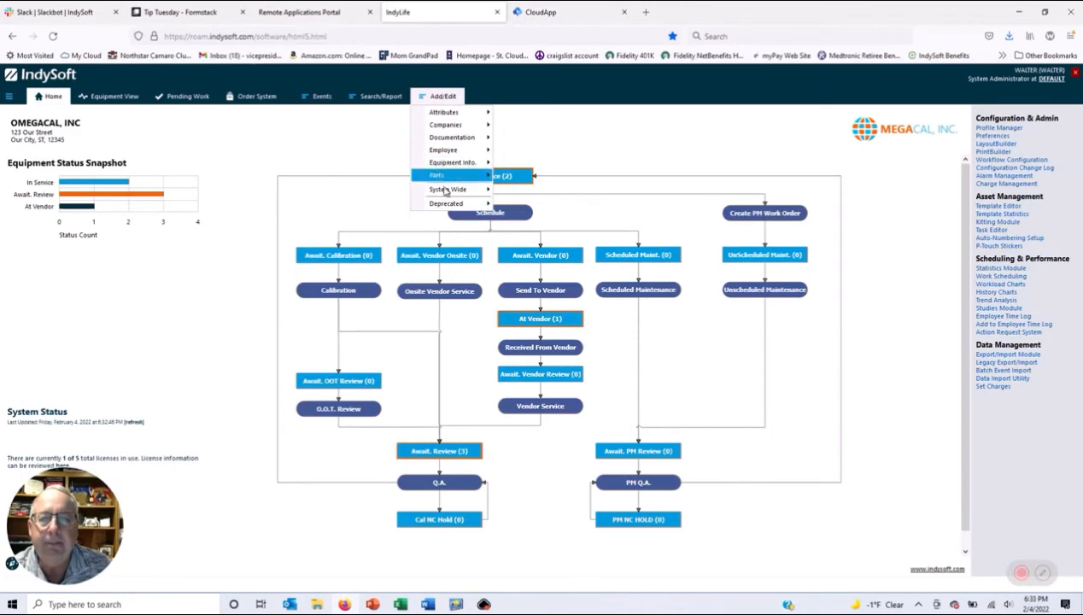
mouse_move(446, 177)
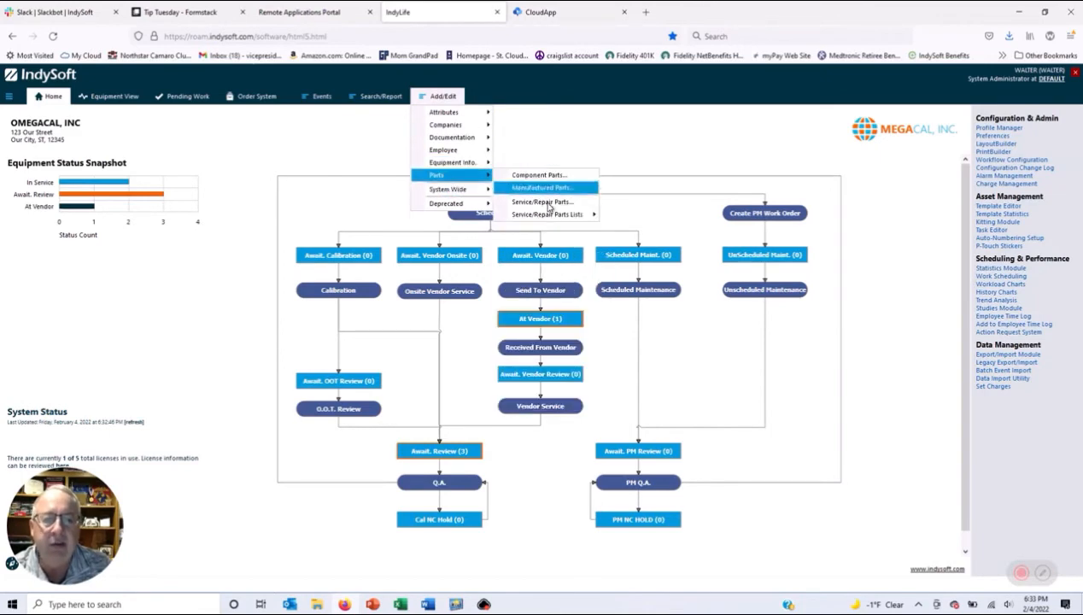
left_click(549, 210)
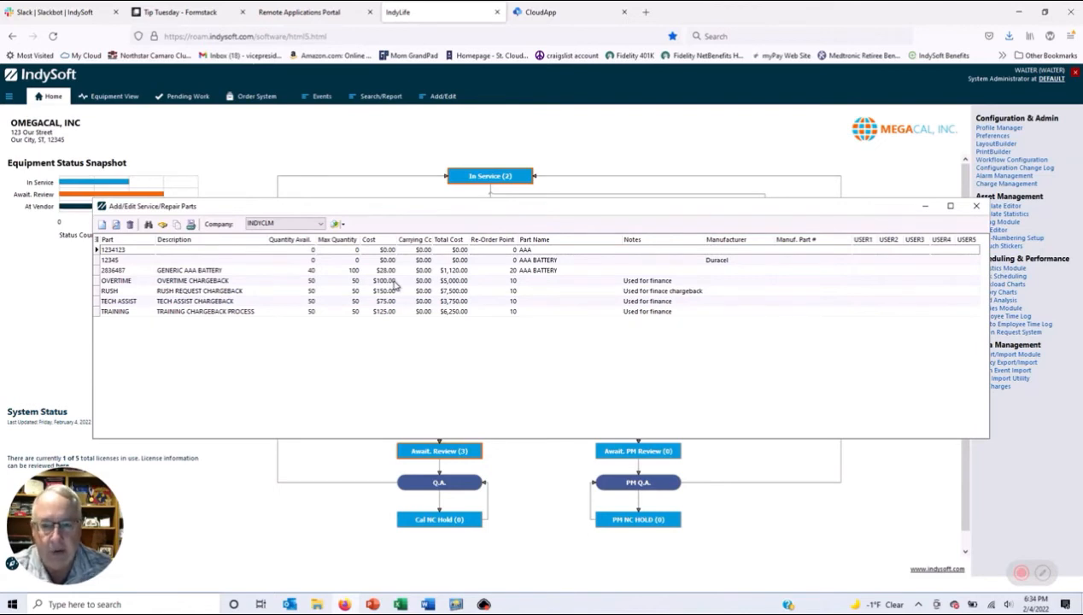
left_click(246, 285)
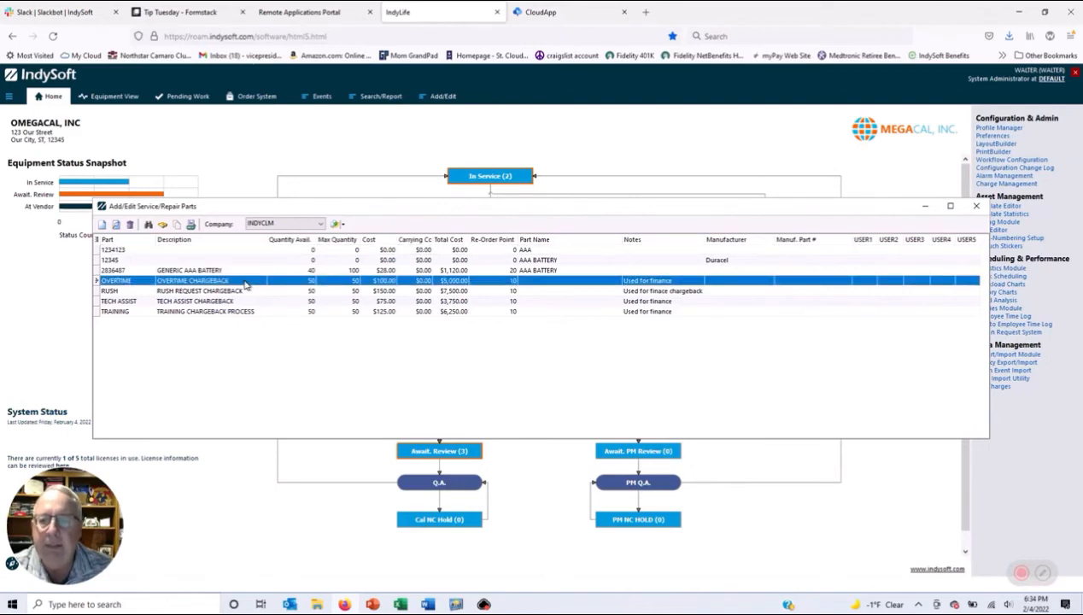
double_click(246, 285)
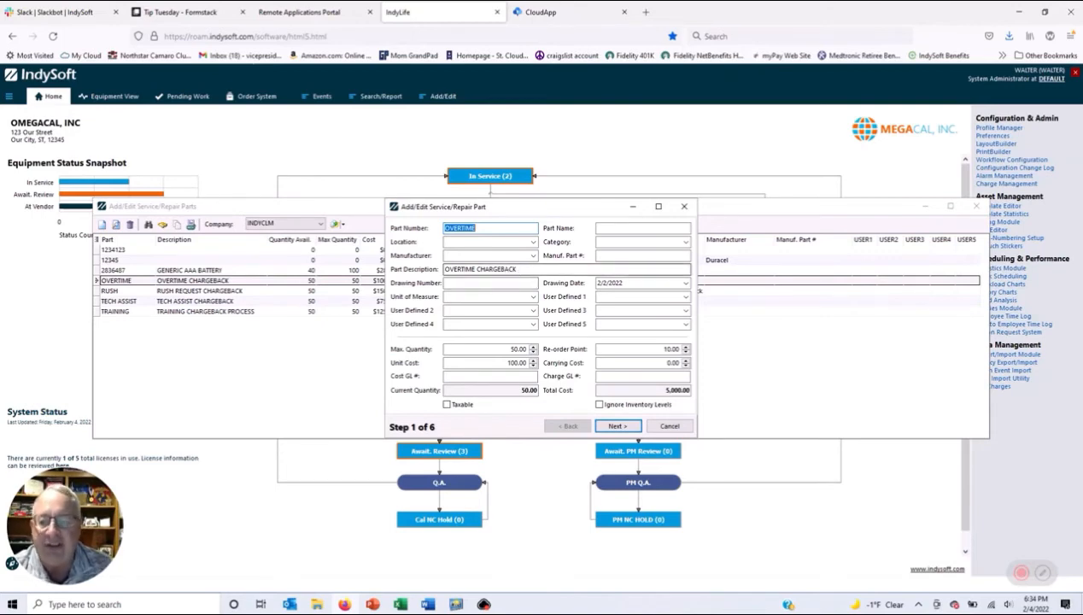
left_click(662, 426)
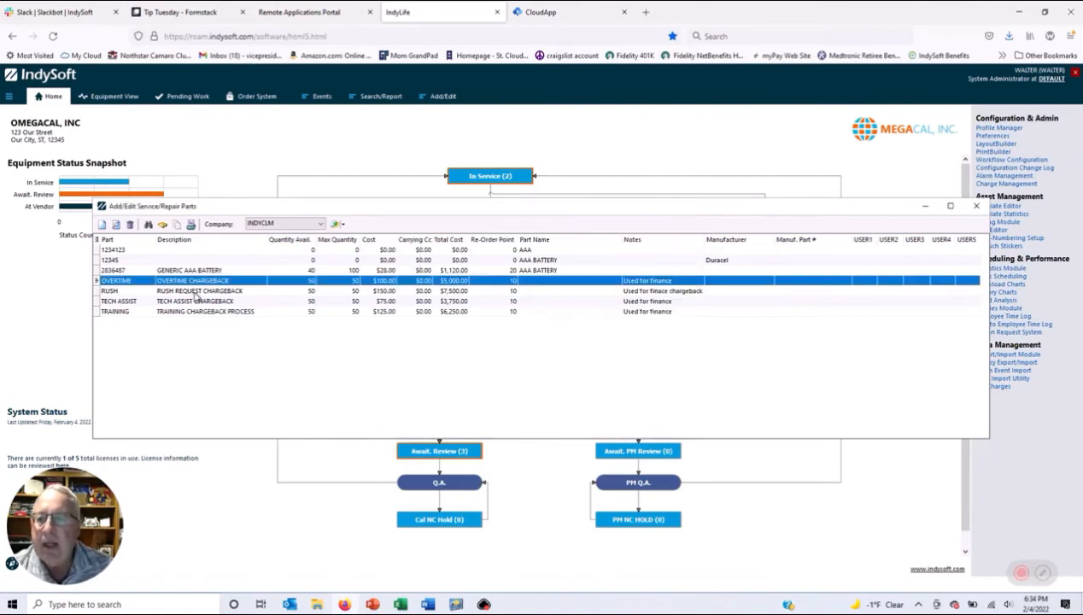
Inspect the RUSH request chargeback record's quantity and cost settings, and leave it without saving.
left_click(197, 291)
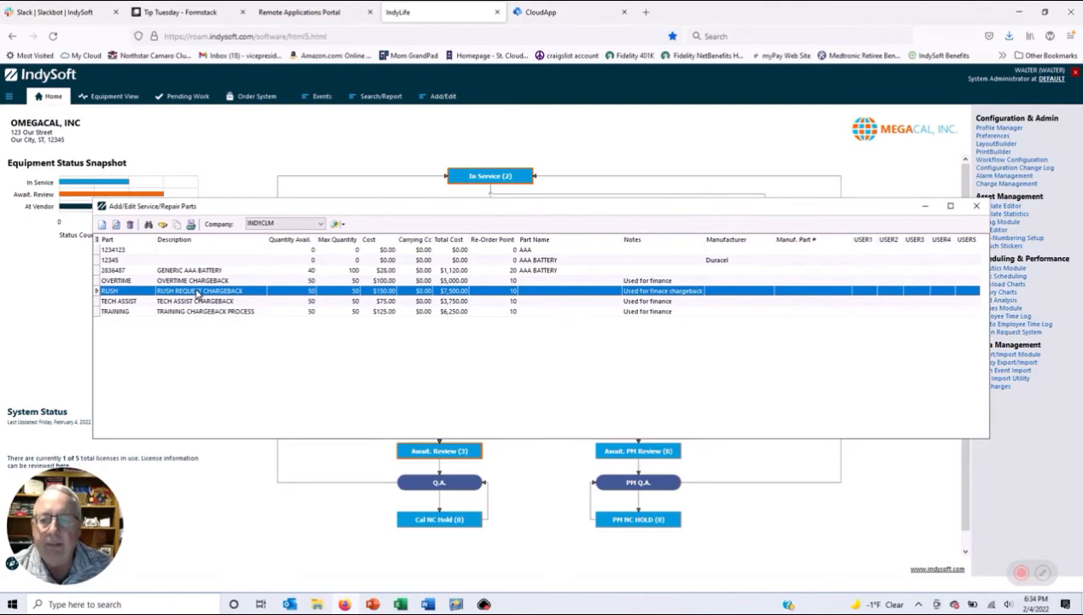
double_click(198, 291)
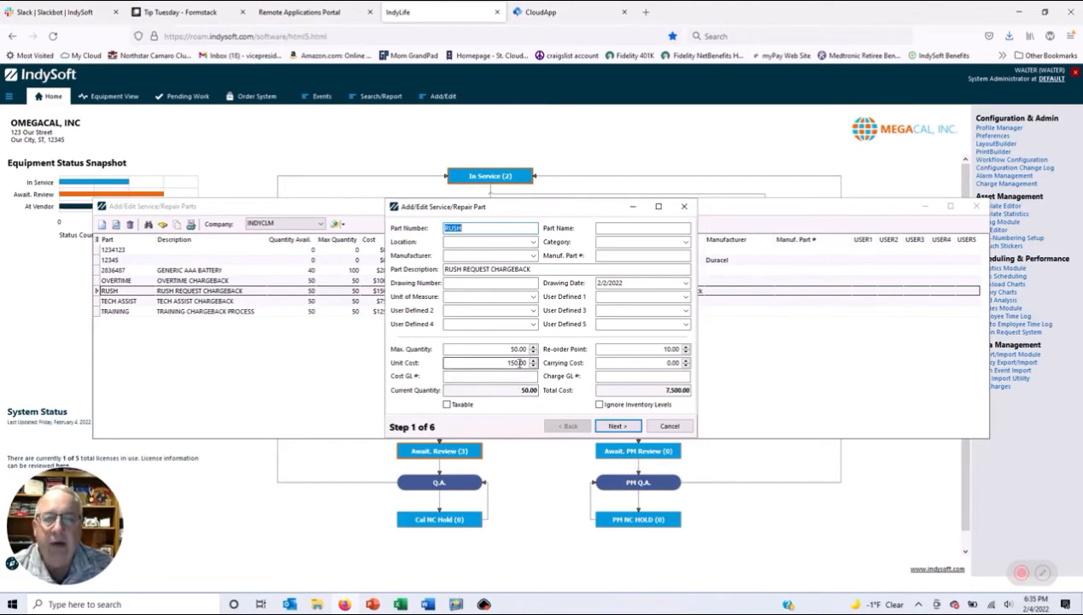
left_click(669, 425)
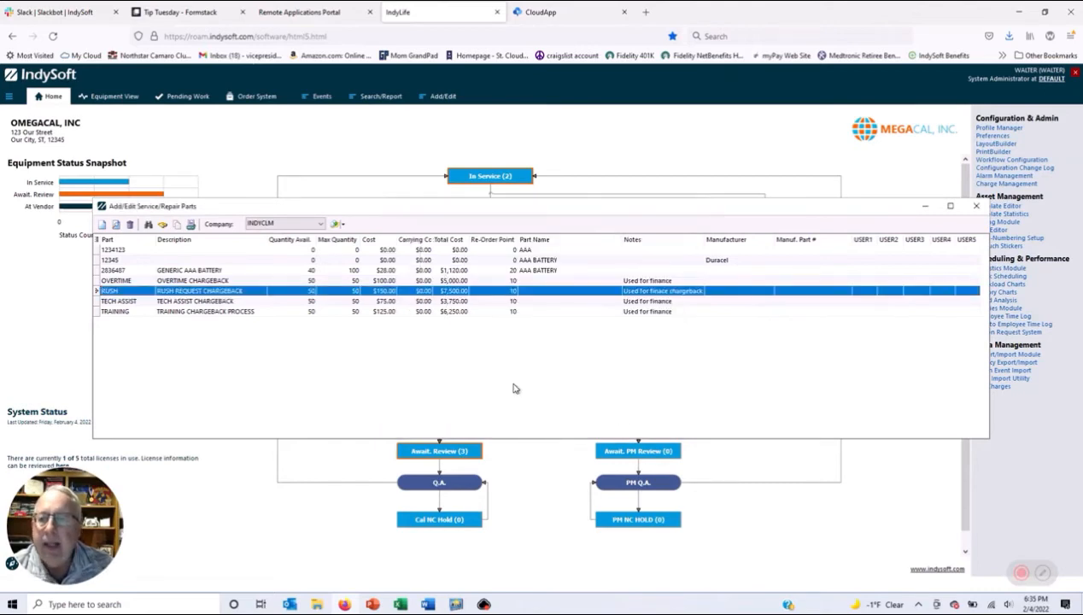
Inspect the TECH ASSIST chargeback record's quantity and cost settings, leave it without saving, and close the Service/Repair Parts list.
left_click(231, 302)
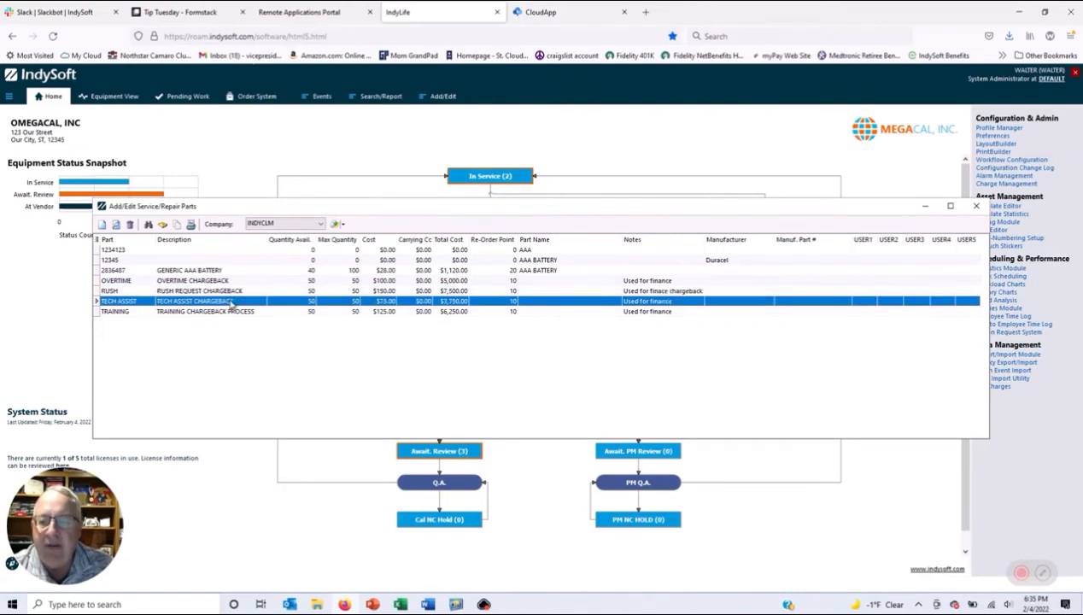
double_click(231, 303)
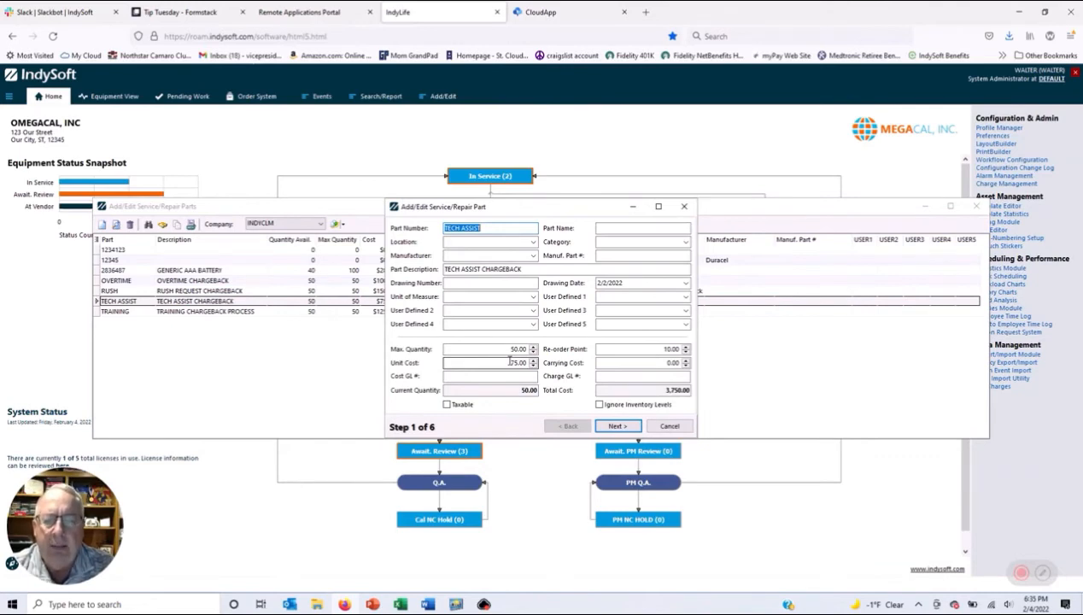
left_click(671, 426)
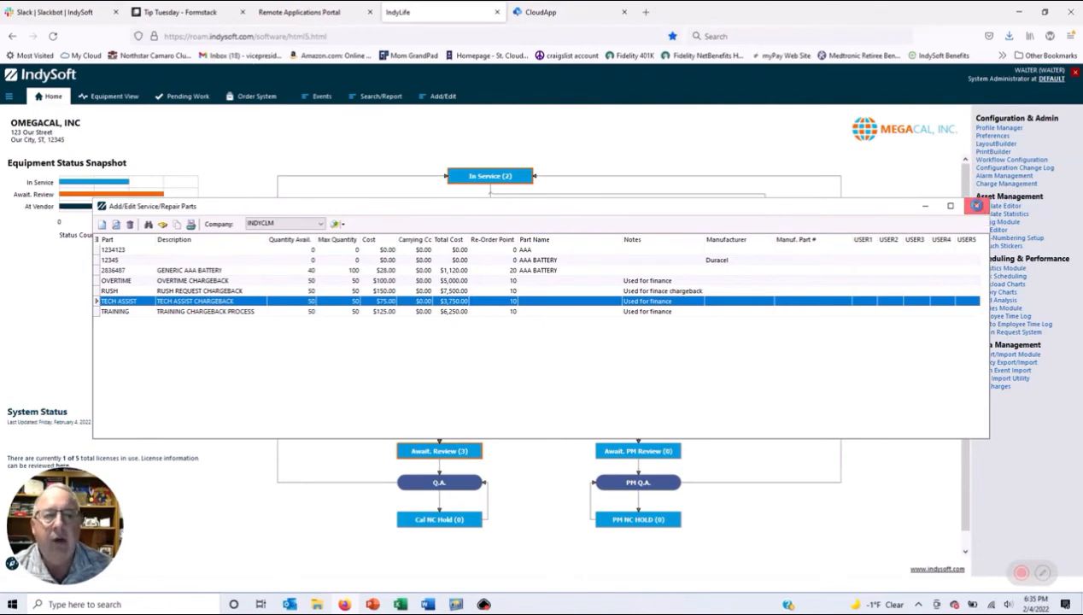
left_click(978, 207)
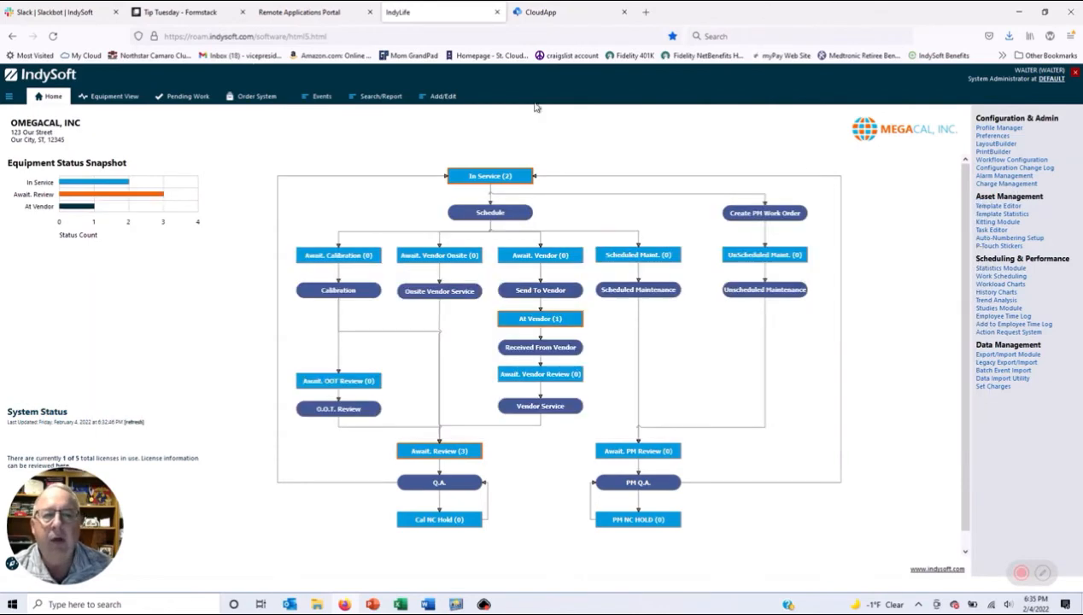
Start a Calibration event for MISCAP1 and add the OVERTIME chargeback part to it with a quantity of 4.
left_click(319, 96)
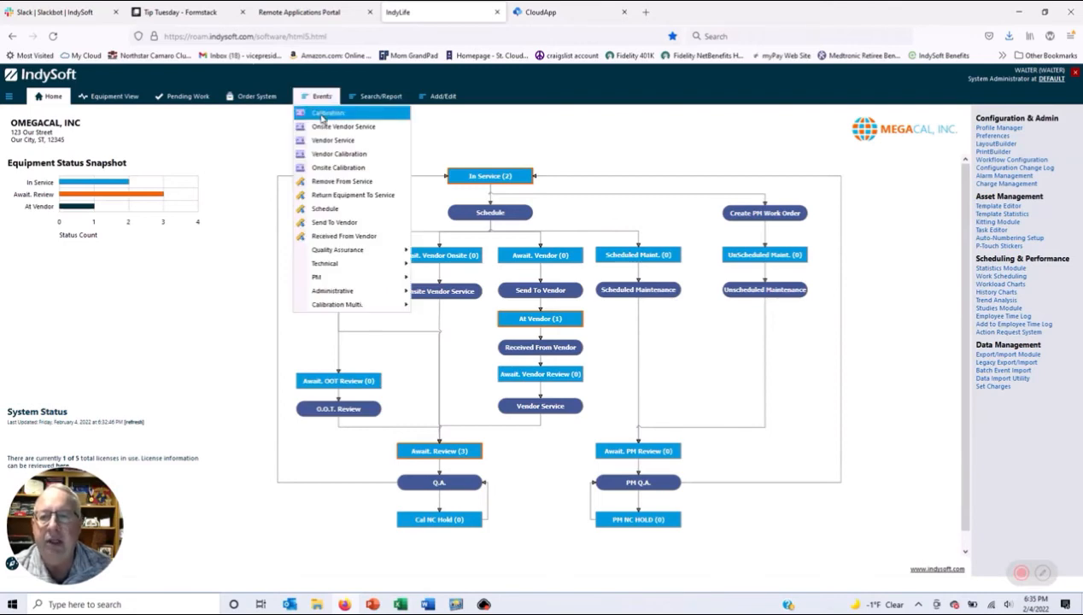
left_click(322, 115)
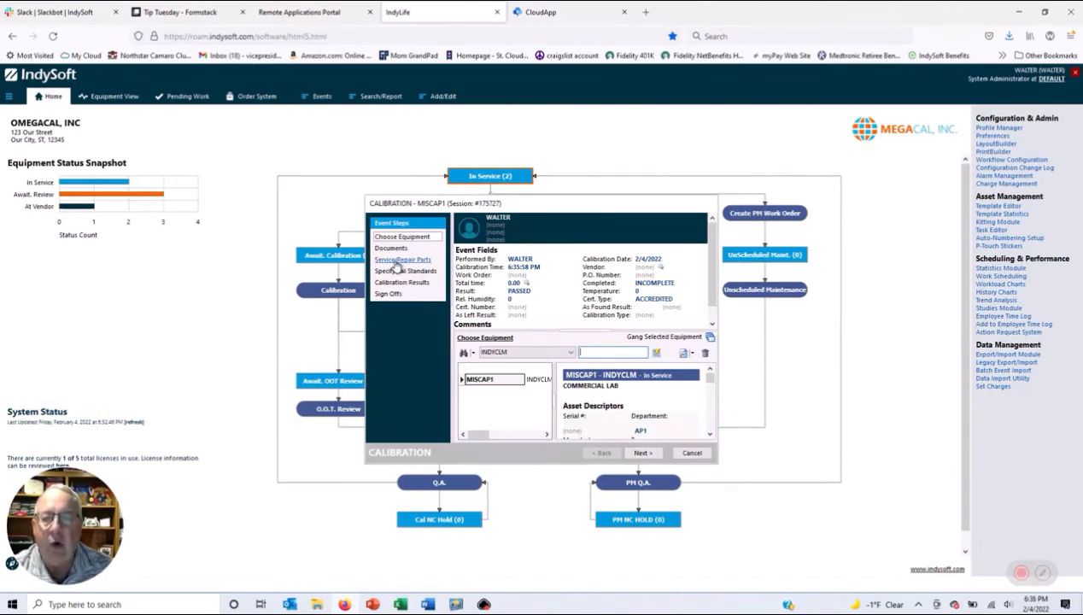
left_click(397, 261)
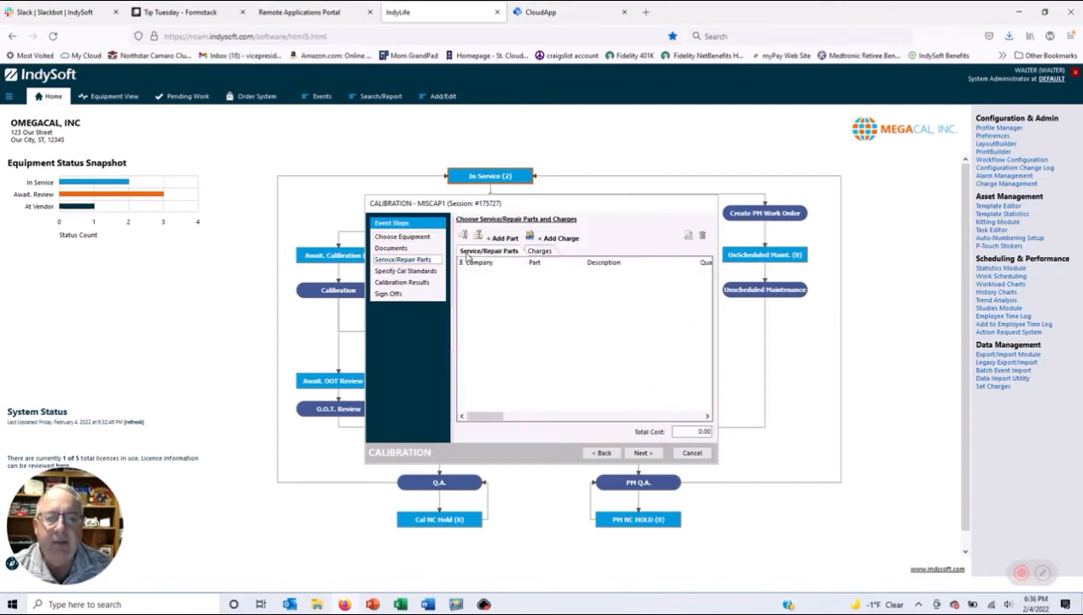
left_click(465, 237)
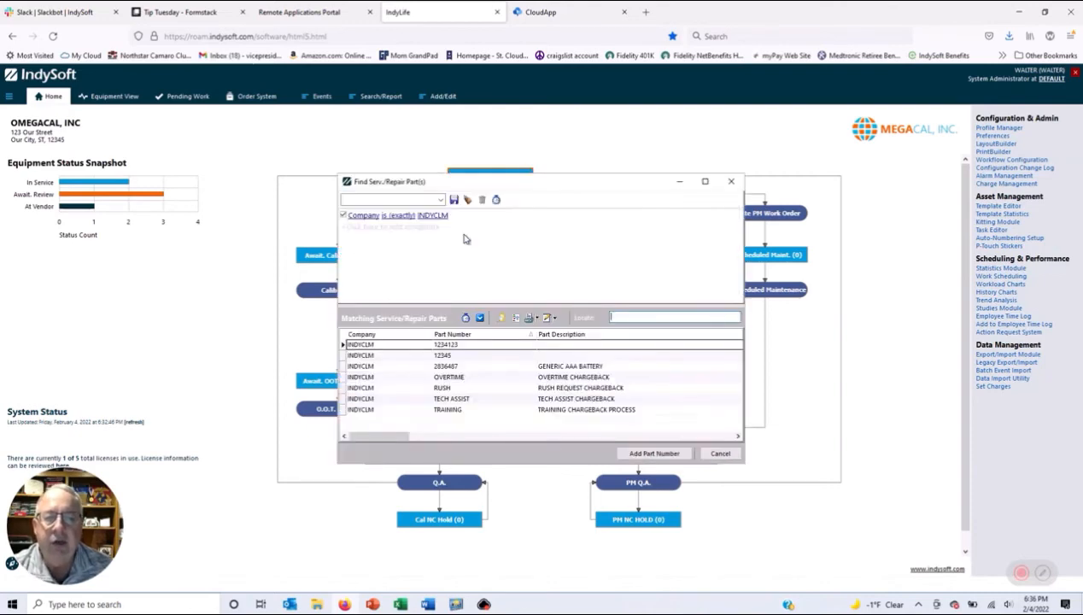
double_click(469, 377)
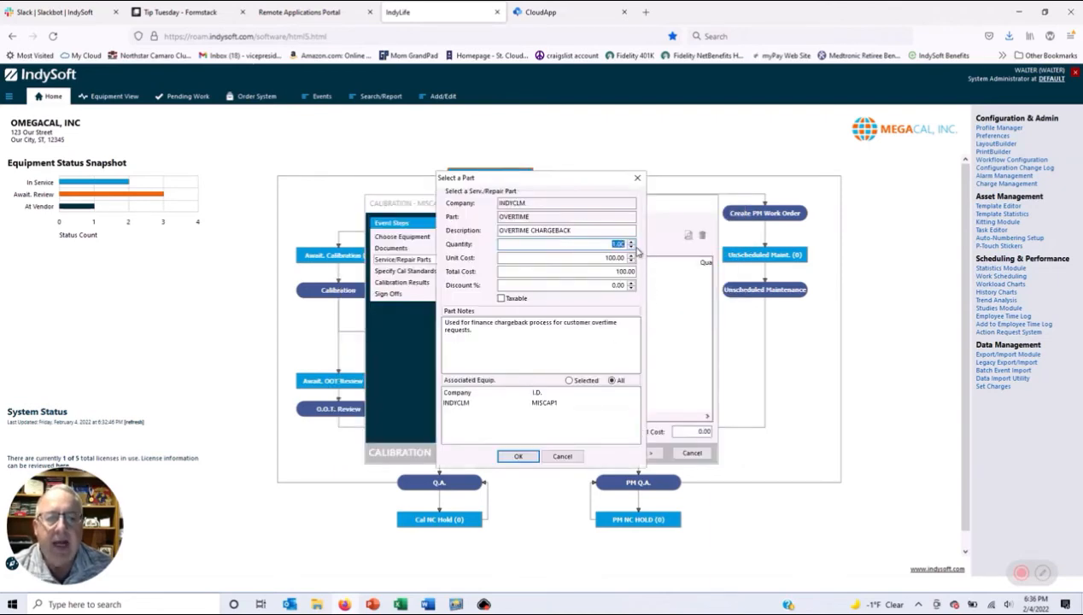
double_click(632, 241)
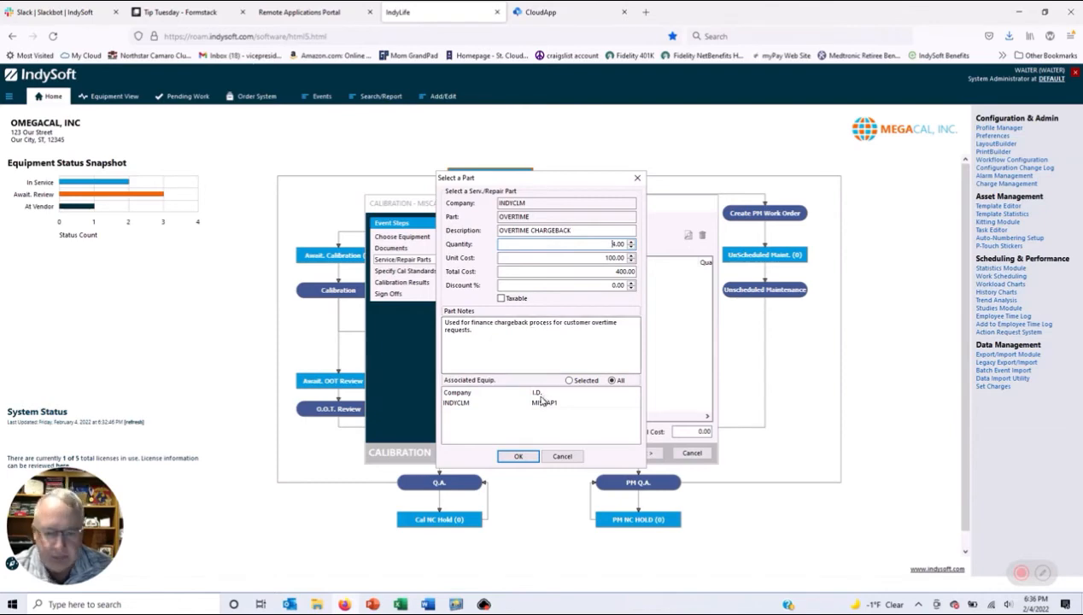
left_click(518, 456)
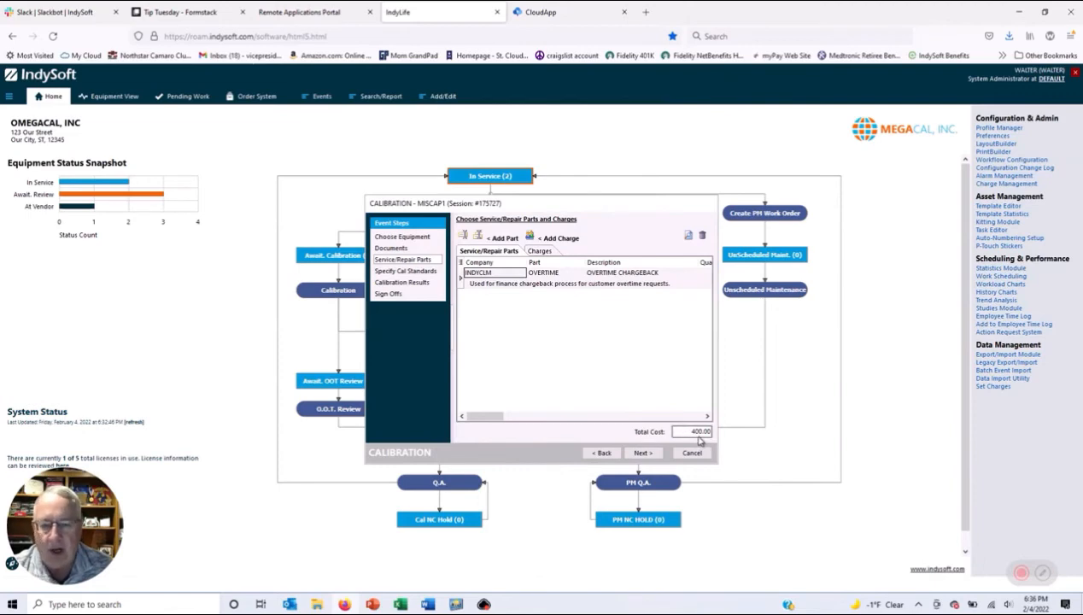
Advance the calibration event to its Specify Cal Standards step, and cancel the event, discarding its changes.
left_click(647, 453)
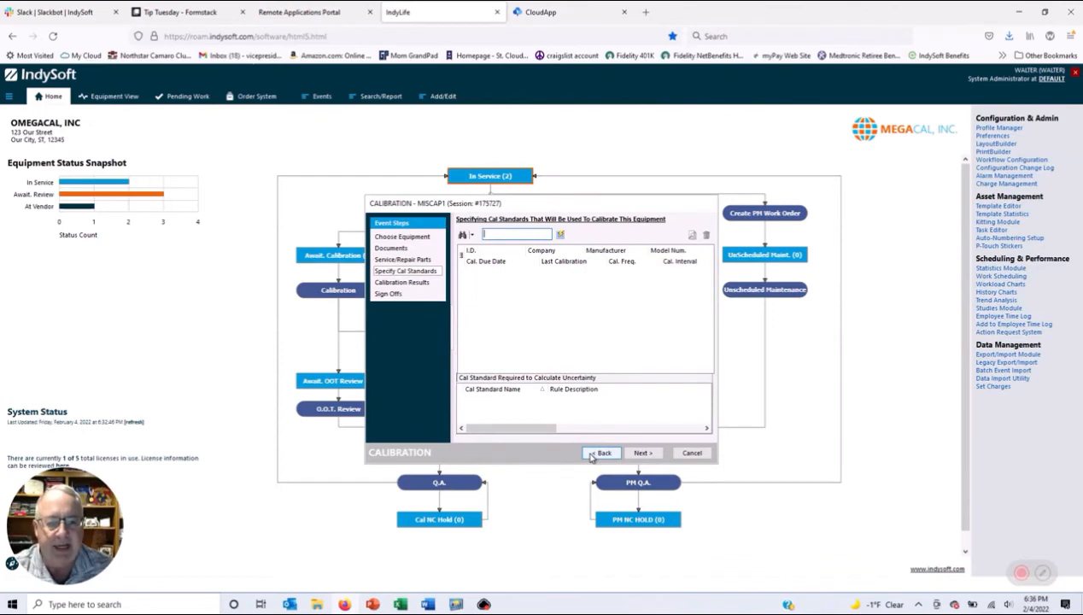
left_click(691, 453)
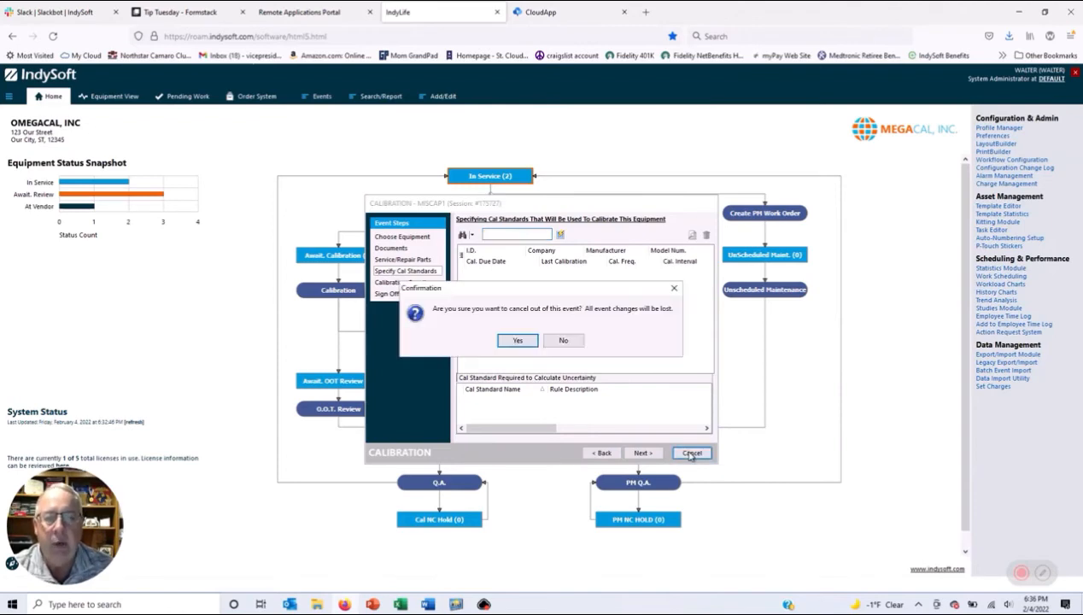
left_click(518, 340)
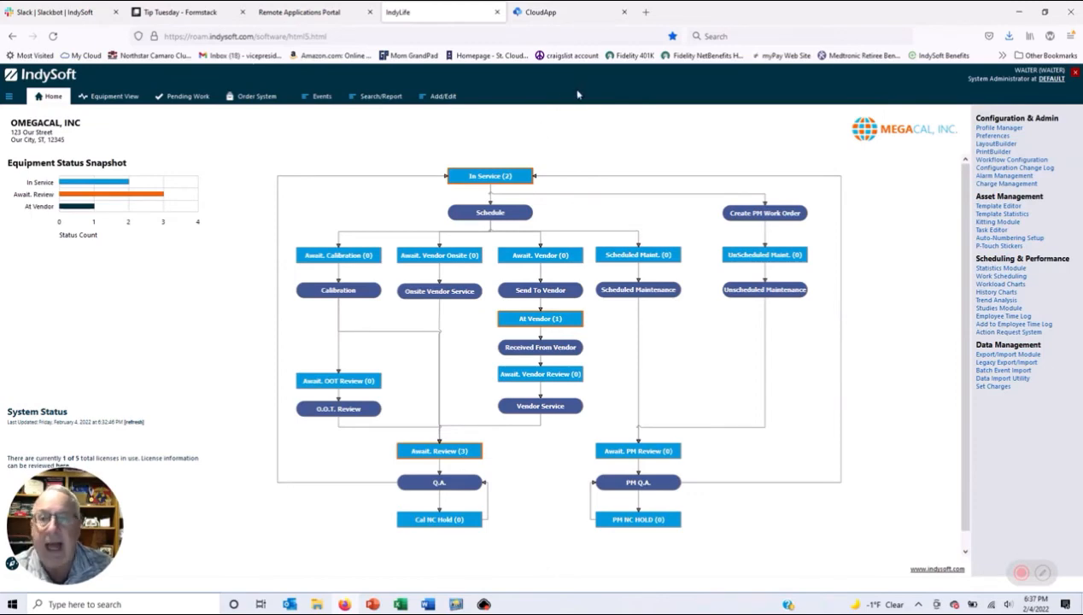
Inspect the TRAINING chargeback part's settings, notes, associated equipment and inventory change events, and close the record and parts list without saving.
left_click(441, 99)
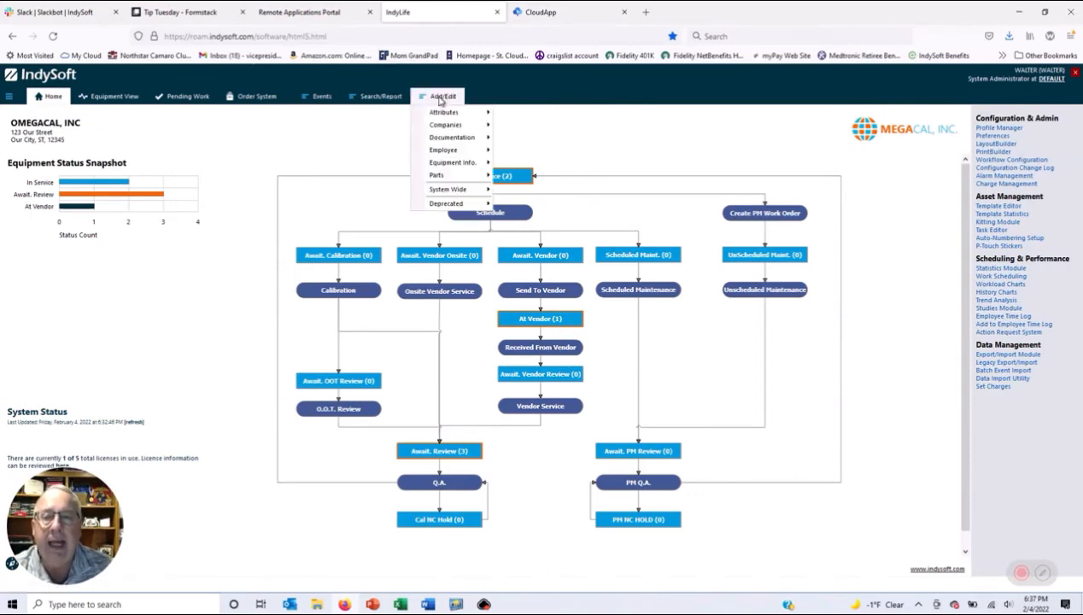
left_click(448, 174)
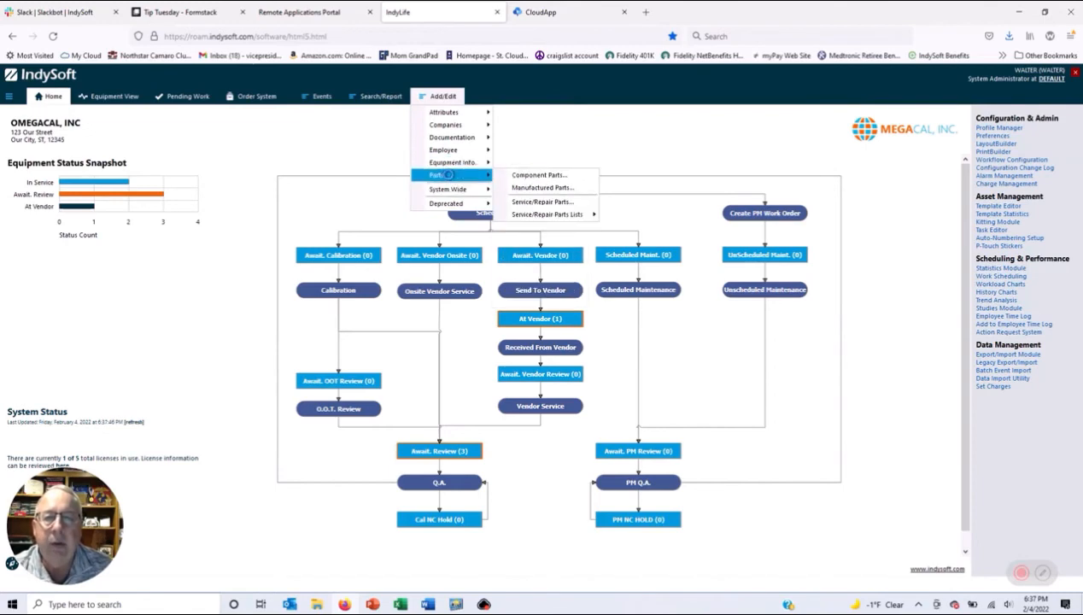
left_click(543, 202)
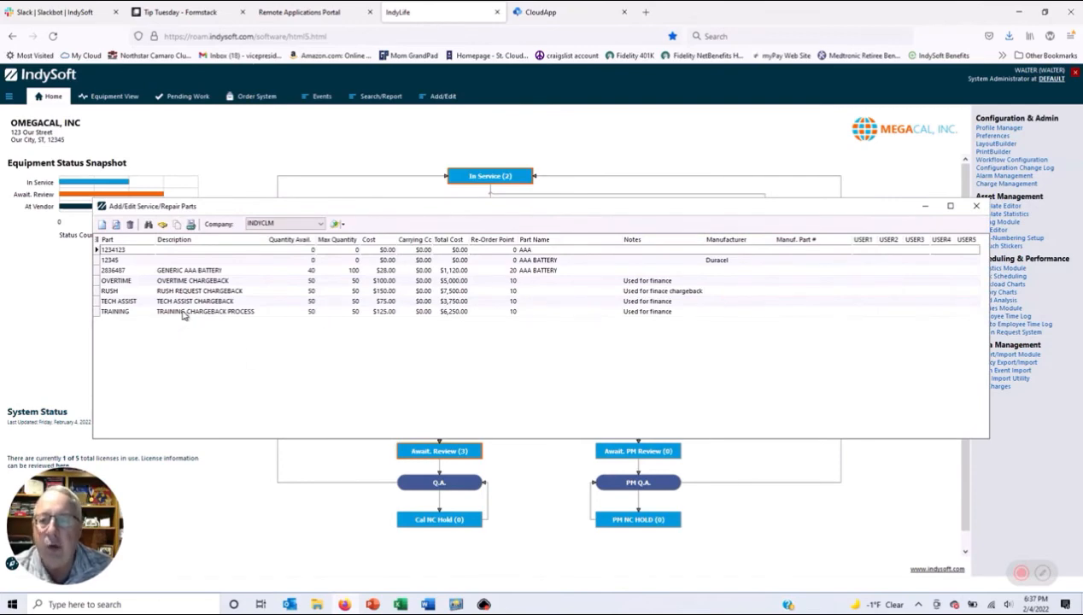
left_click(182, 314)
double_click(182, 314)
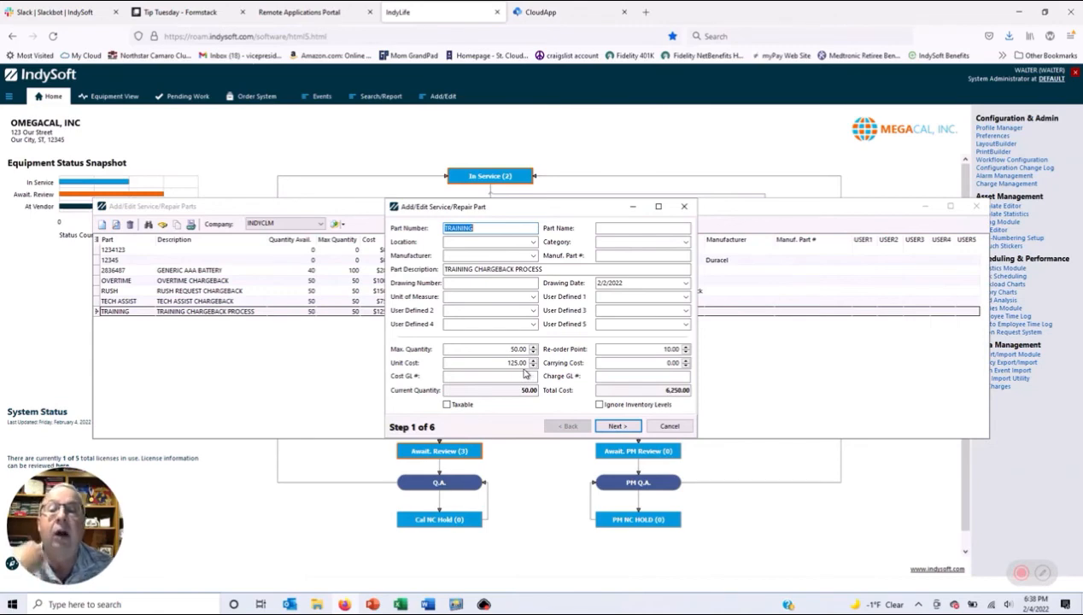
left_click(618, 427)
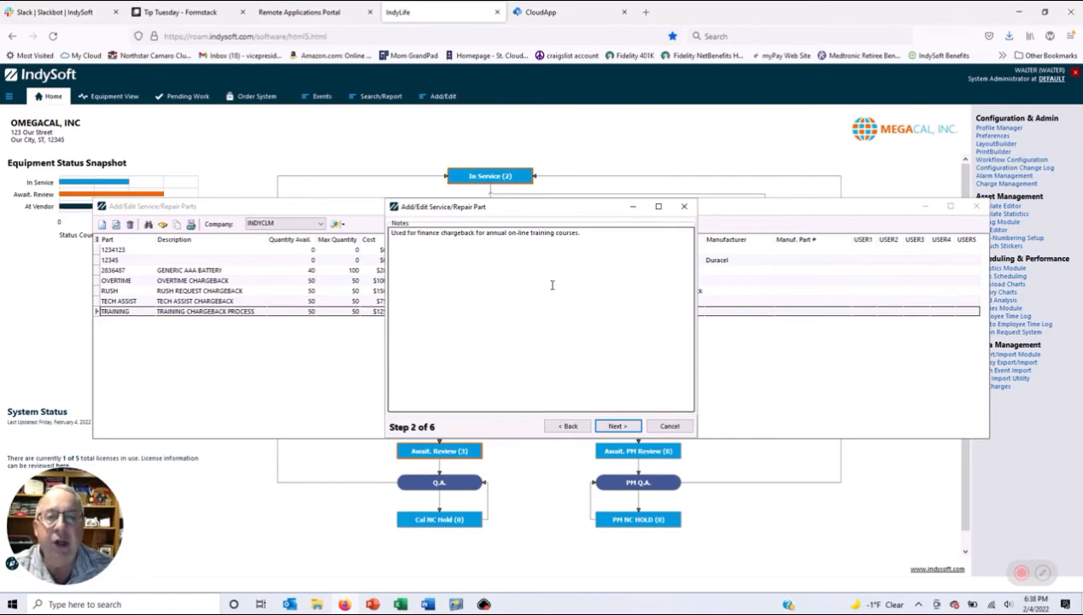
left_click(612, 430)
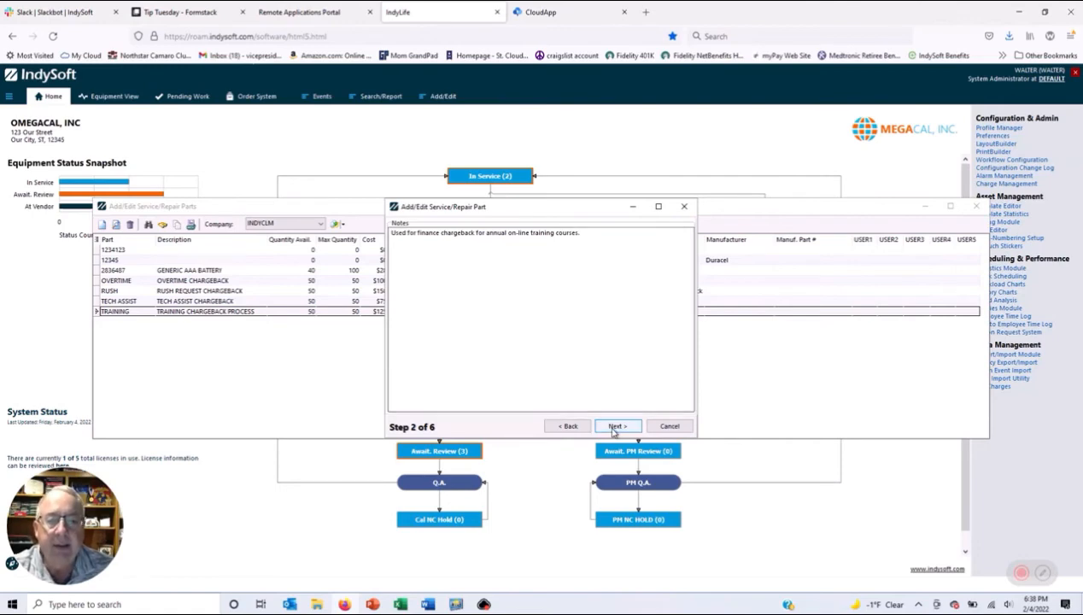
left_click(611, 429)
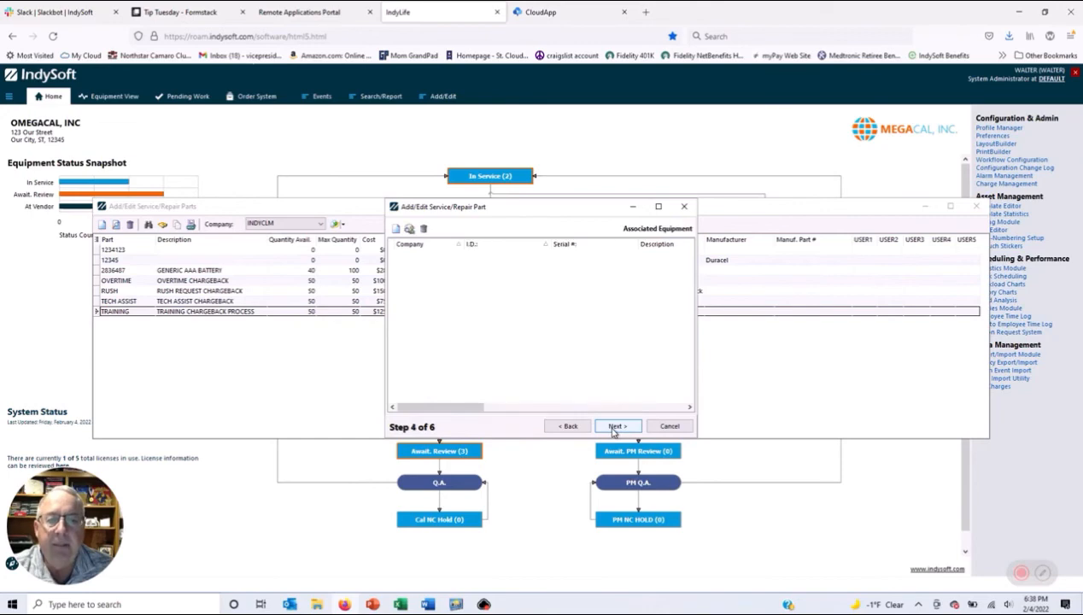
left_click(612, 429)
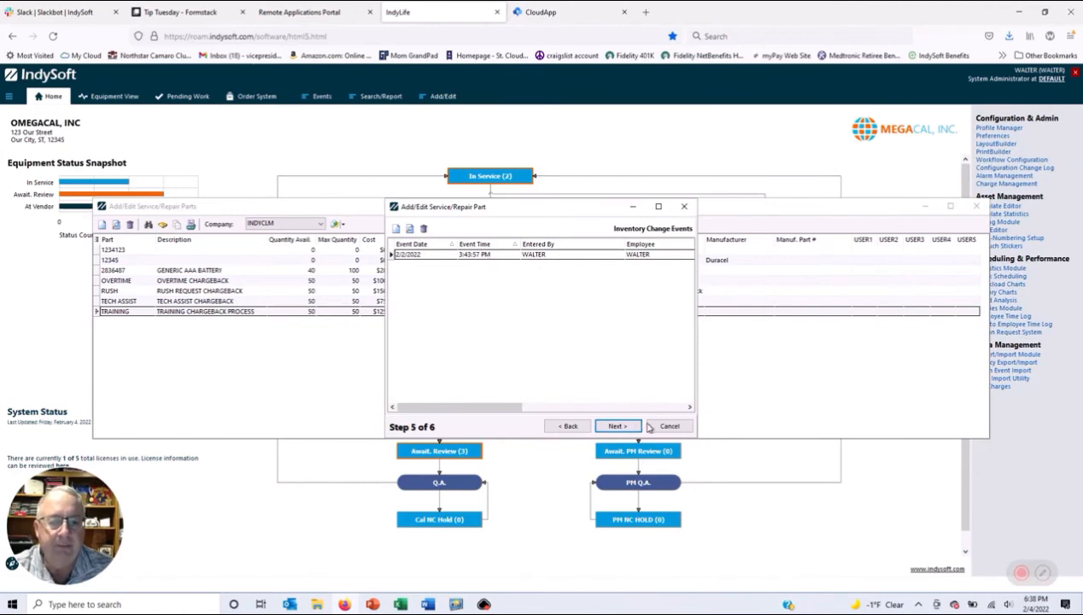
left_click(671, 426)
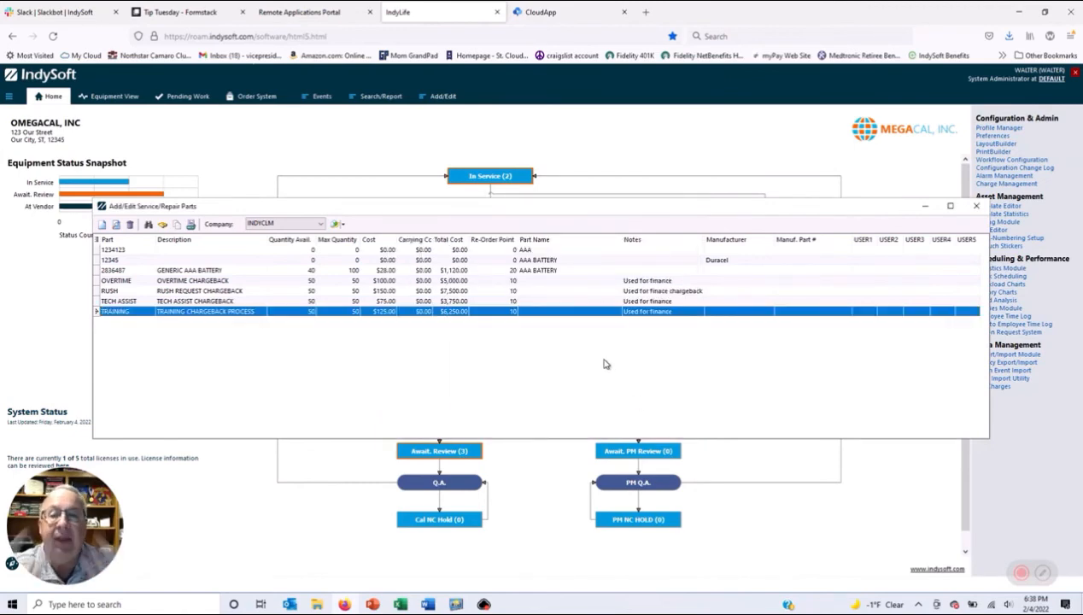
left_click(975, 206)
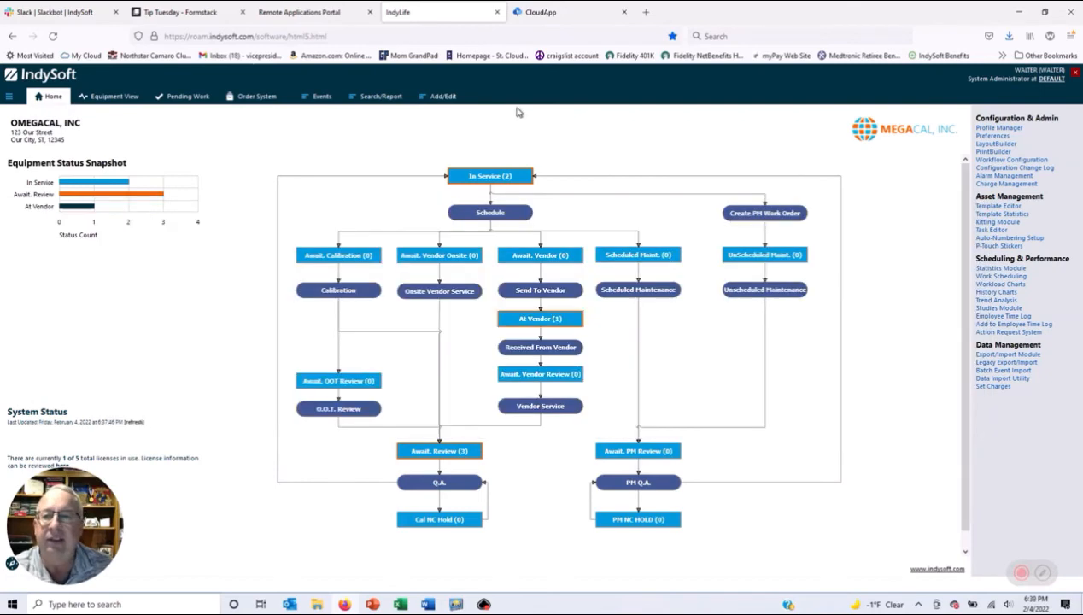
Start an administrative Miscellaneous event for MISCAP1 and go to its Service/Repair Parts step.
left_click(320, 97)
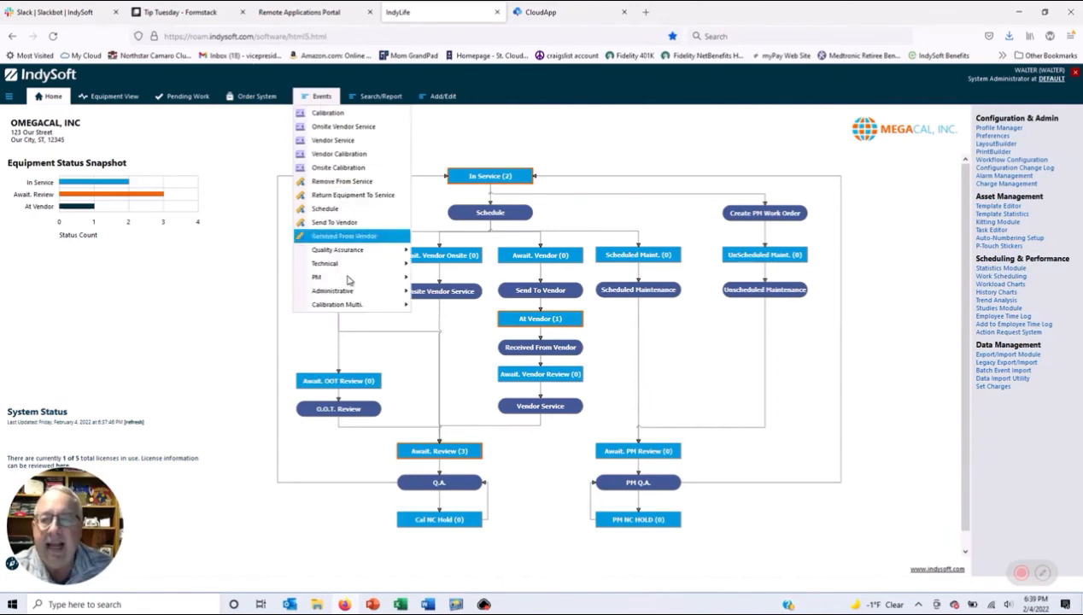
mouse_move(357, 294)
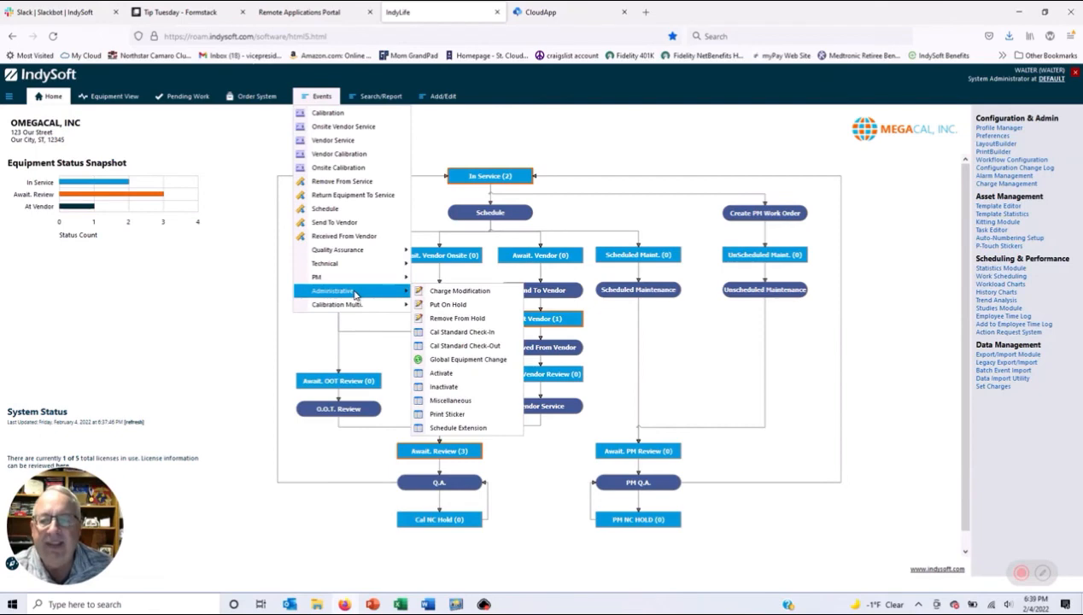
left_click(471, 401)
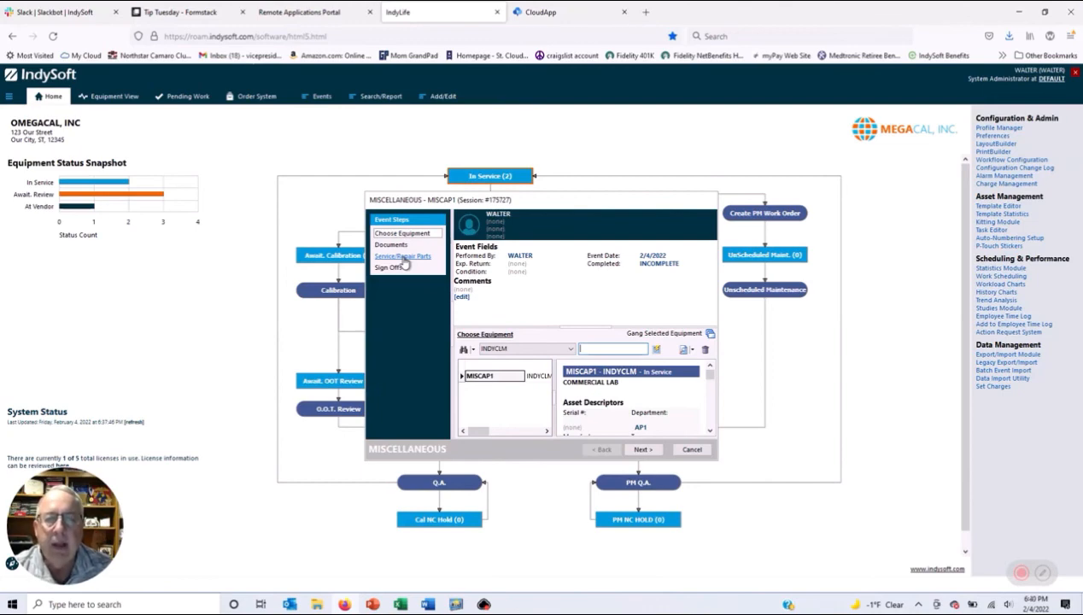
left_click(405, 259)
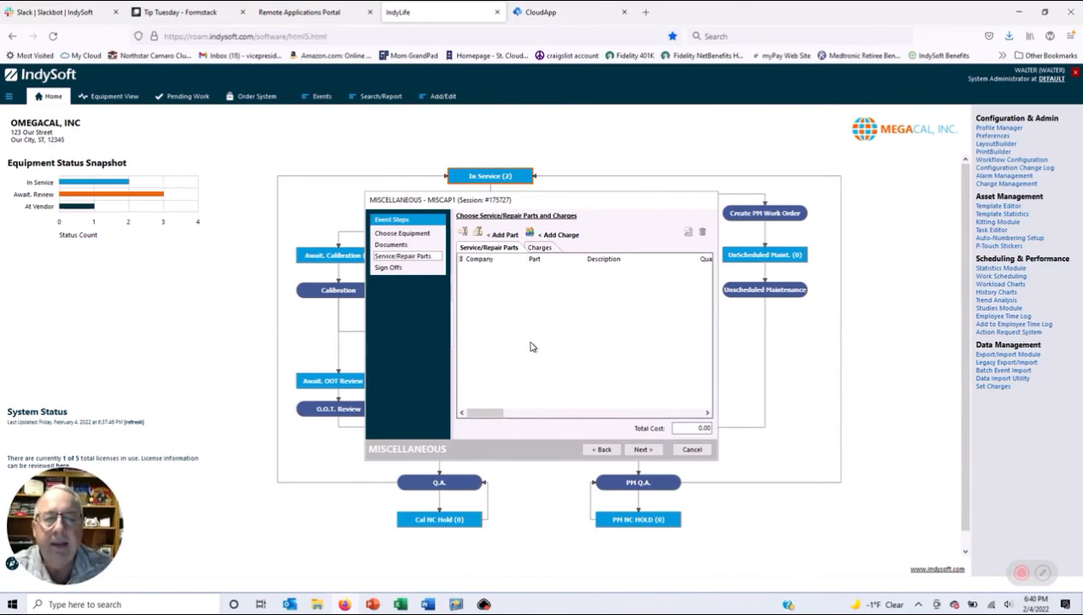
Add the TRAINING chargeback part to the Miscellaneous event with a quantity of 10.
left_click(461, 232)
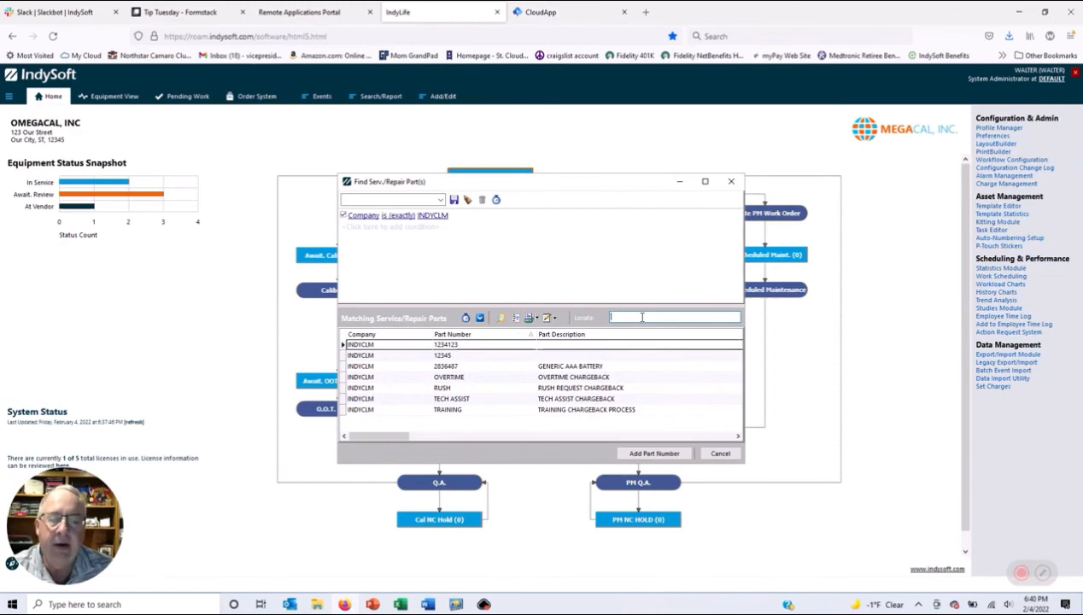
double_click(407, 412)
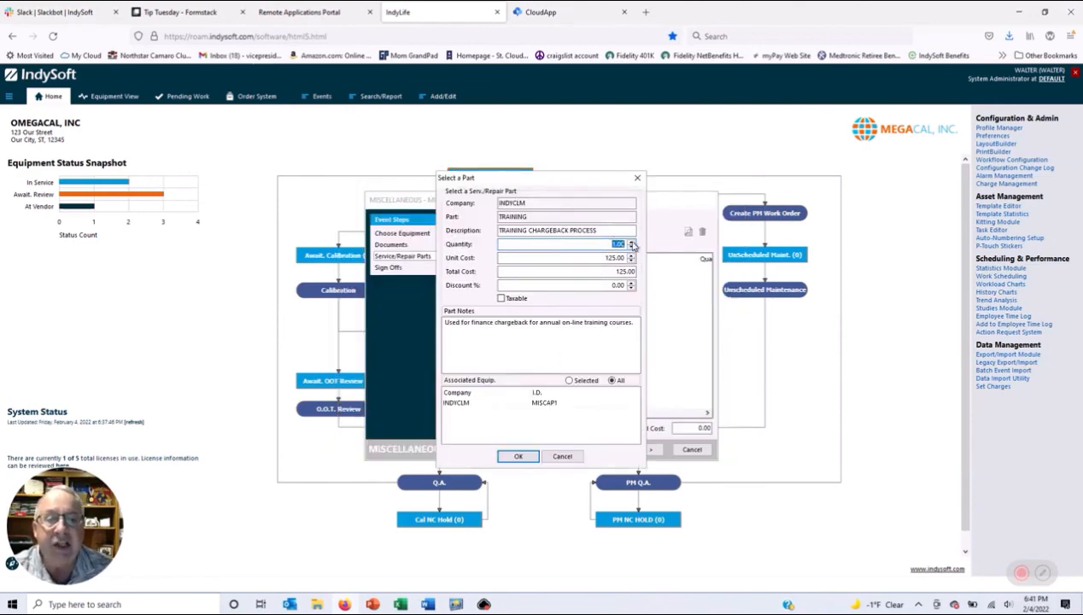
double_click(632, 242)
left_click(631, 241)
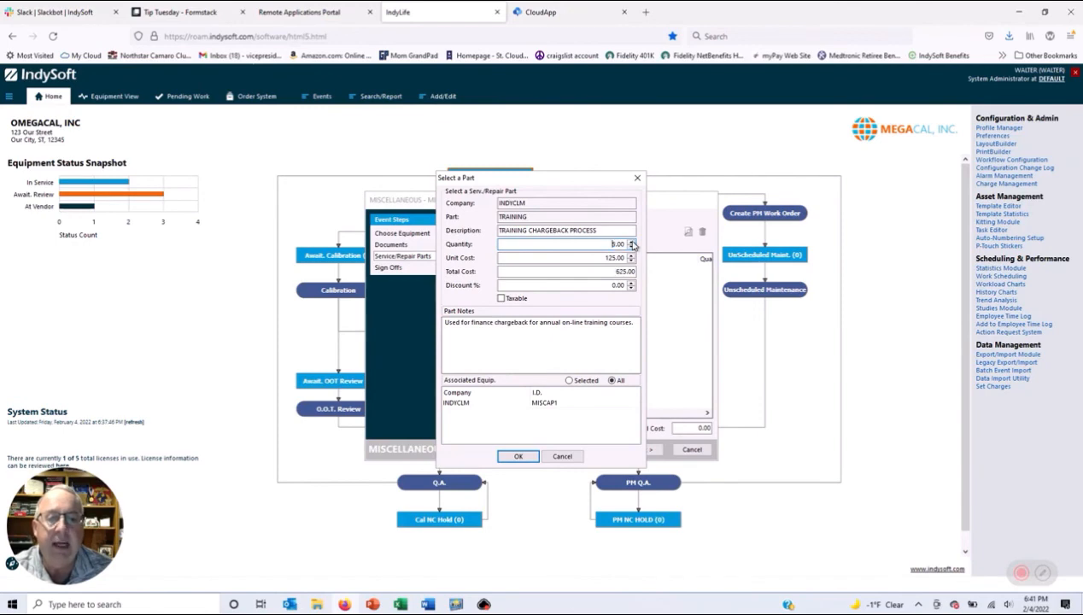
double_click(632, 242)
double_click(632, 242)
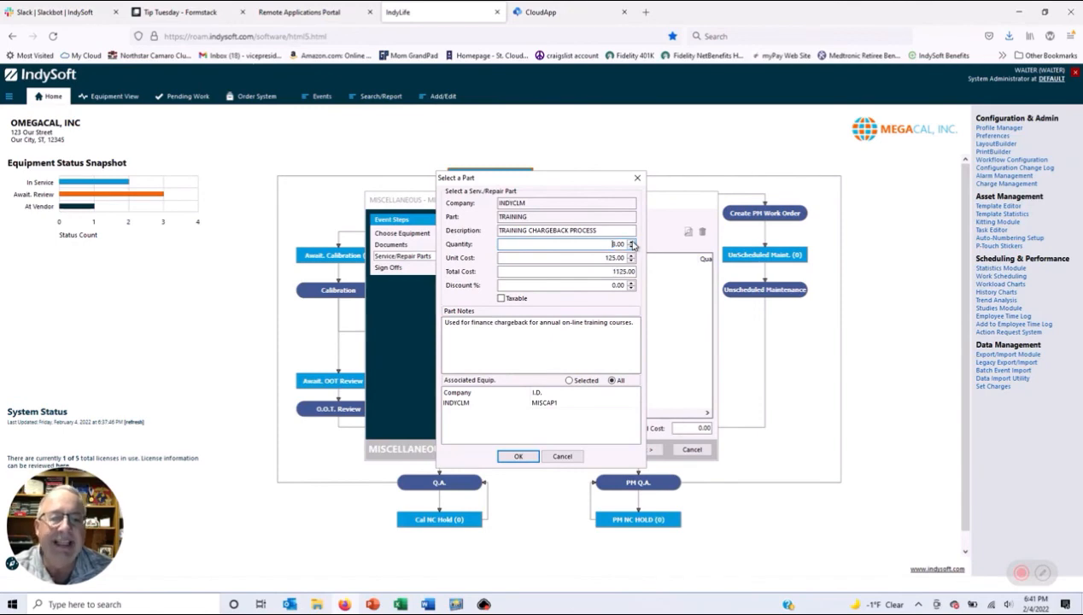
left_click(631, 242)
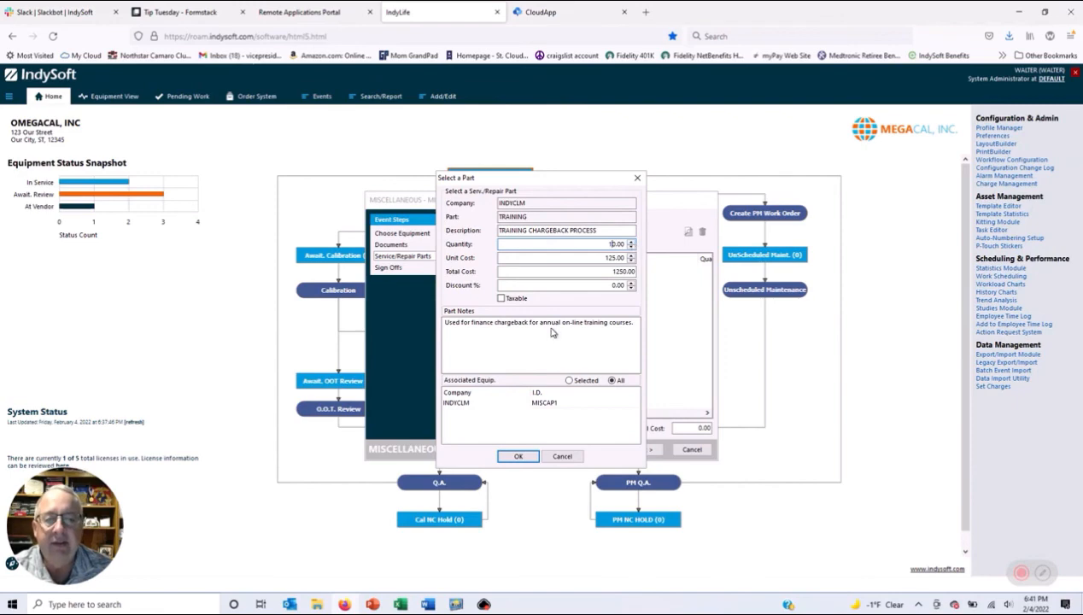
left_click(518, 456)
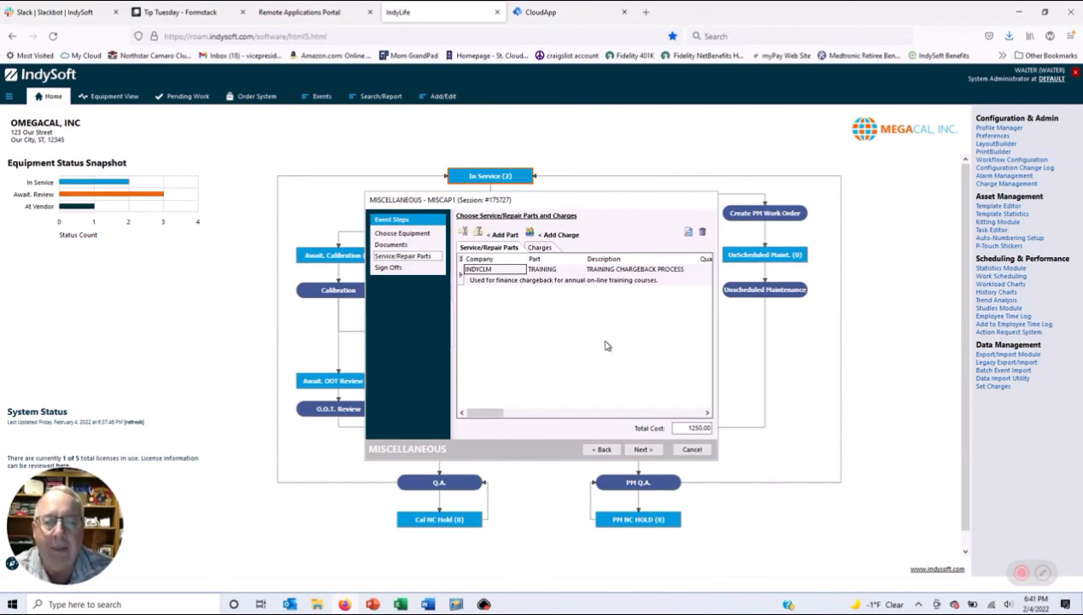
Advance the Miscellaneous event to its Sign Offs step, and cancel the event, discarding its changes.
left_click(640, 450)
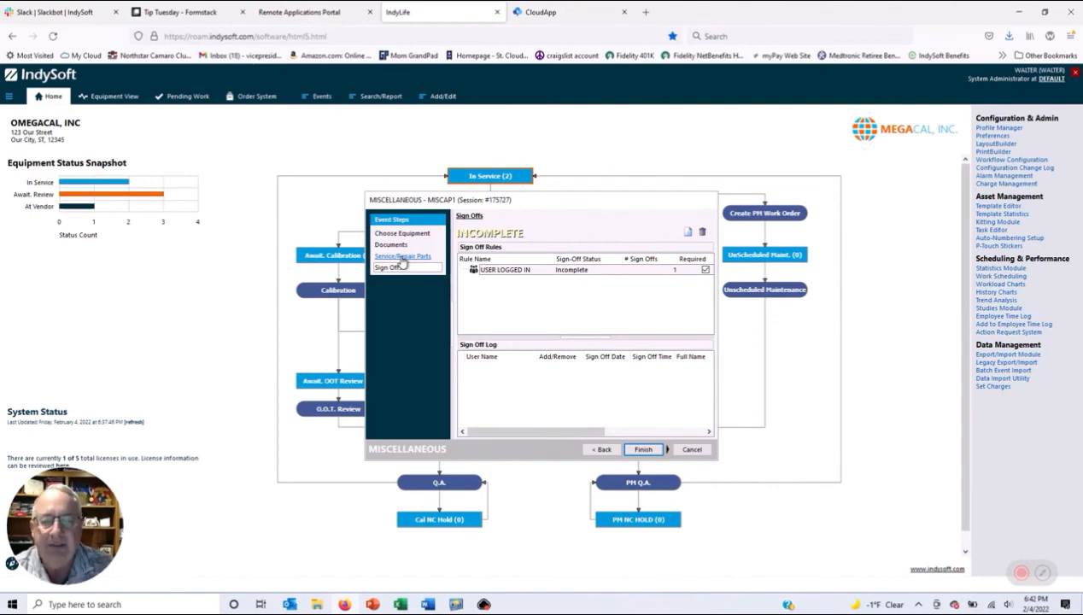
left_click(694, 451)
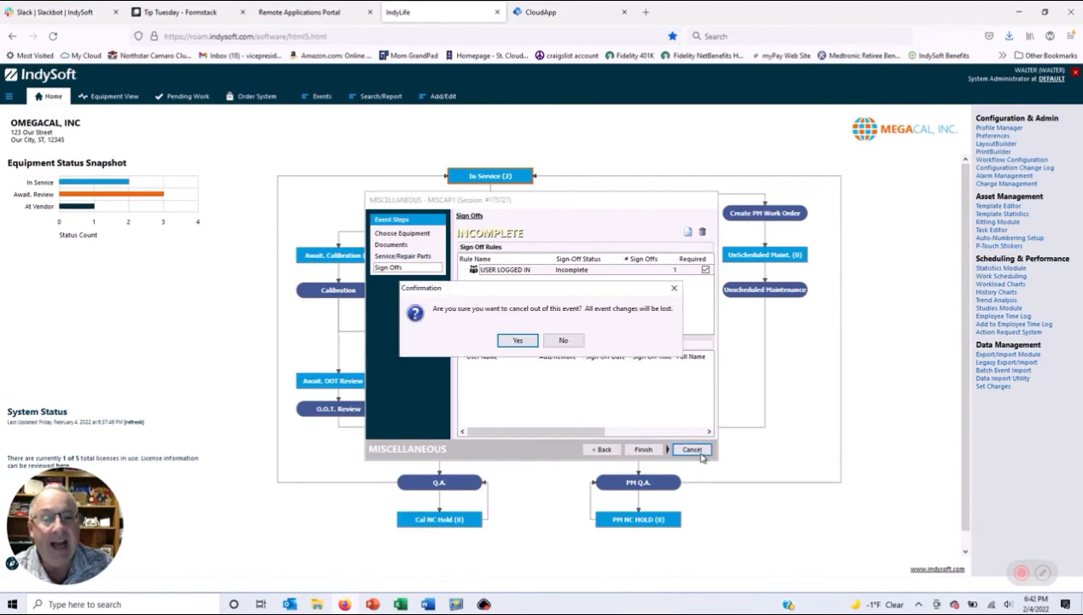
left_click(514, 340)
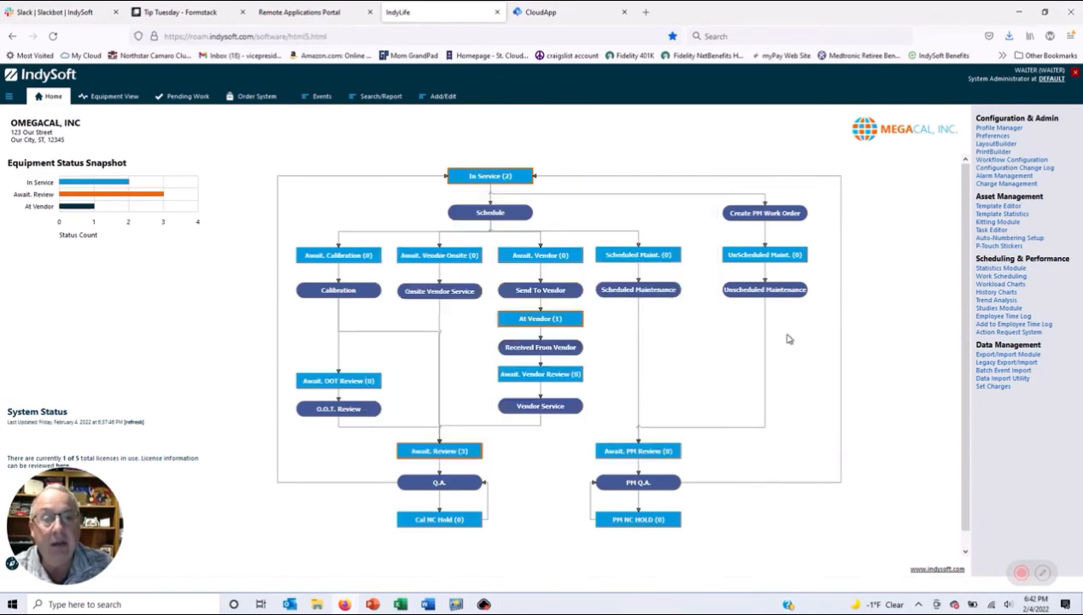